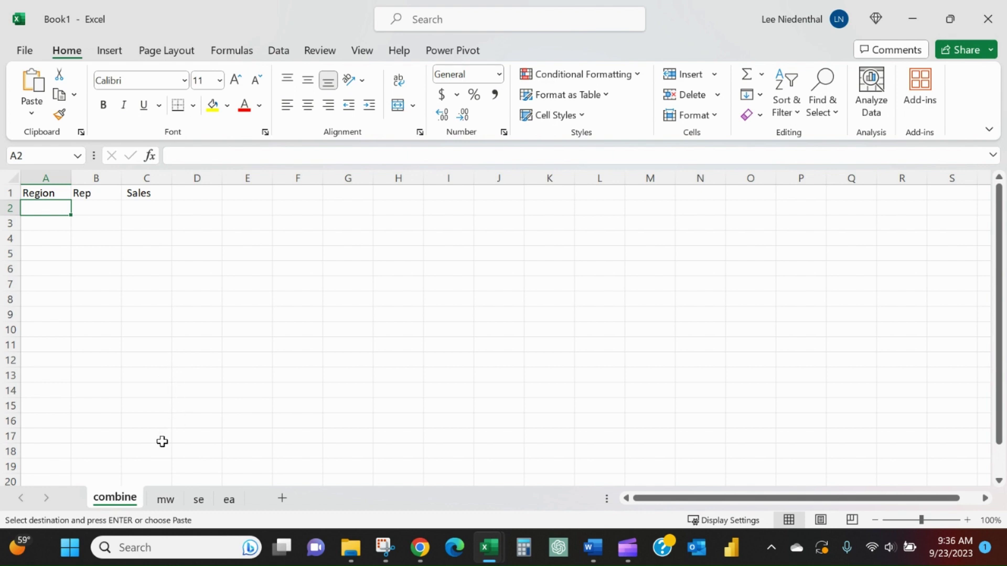
Browse the mw, se and ea region sheets to compare their data
{"action": "left_click", "coordinate": [169, 497]}
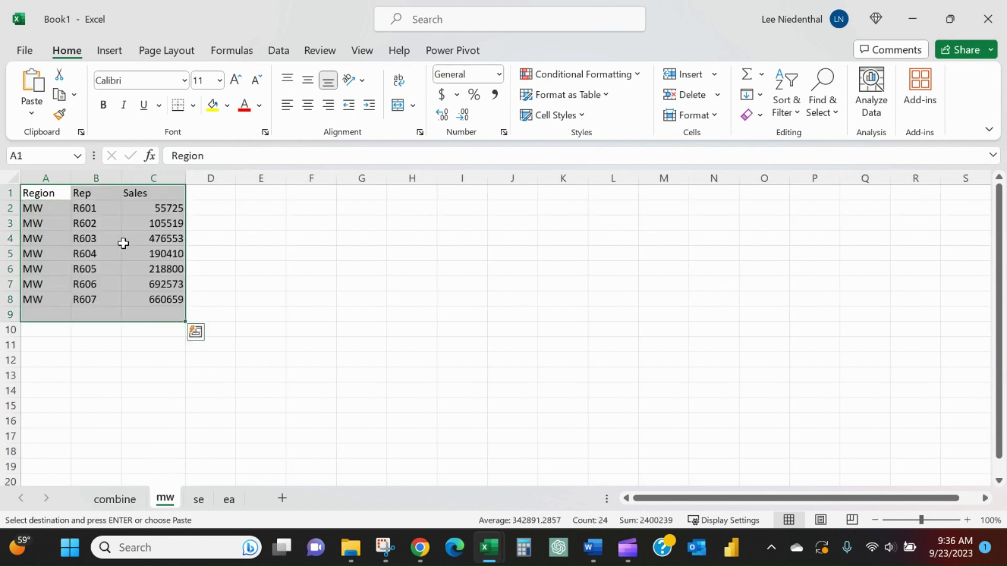
{"action": "left_click", "coordinate": [198, 500]}
{"action": "left_click", "coordinate": [228, 500]}
{"action": "left_click", "coordinate": [198, 499]}
{"action": "left_click", "coordinate": [164, 499]}
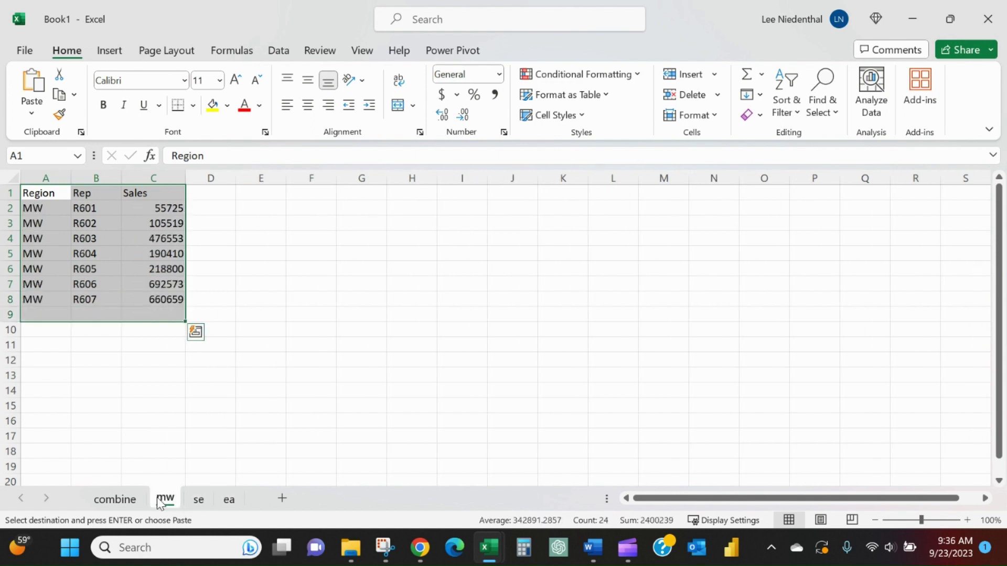
{"action": "left_click", "coordinate": [199, 499]}
{"action": "left_click", "coordinate": [229, 500]}
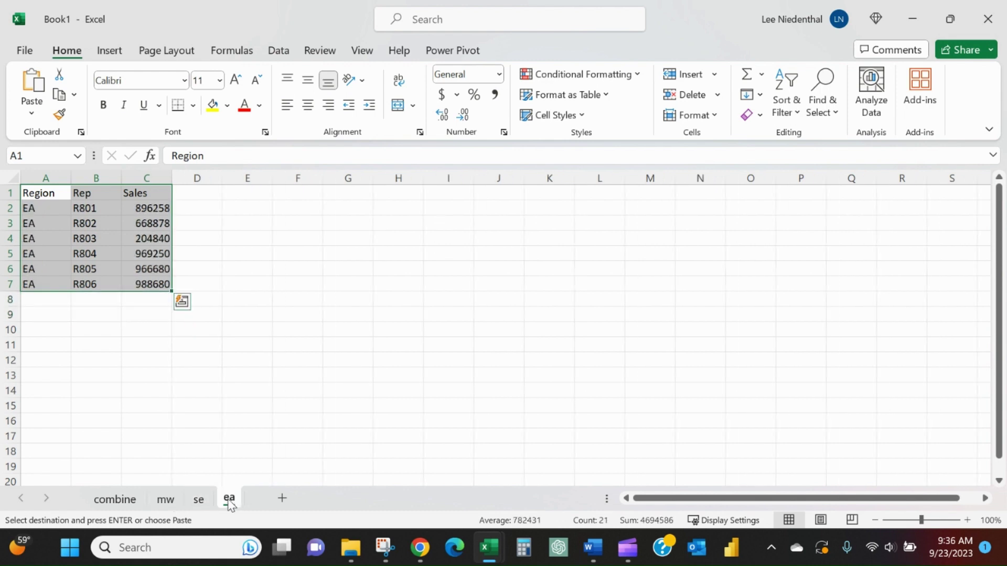
{"action": "left_click", "coordinate": [201, 499]}
{"action": "left_click", "coordinate": [165, 502]}
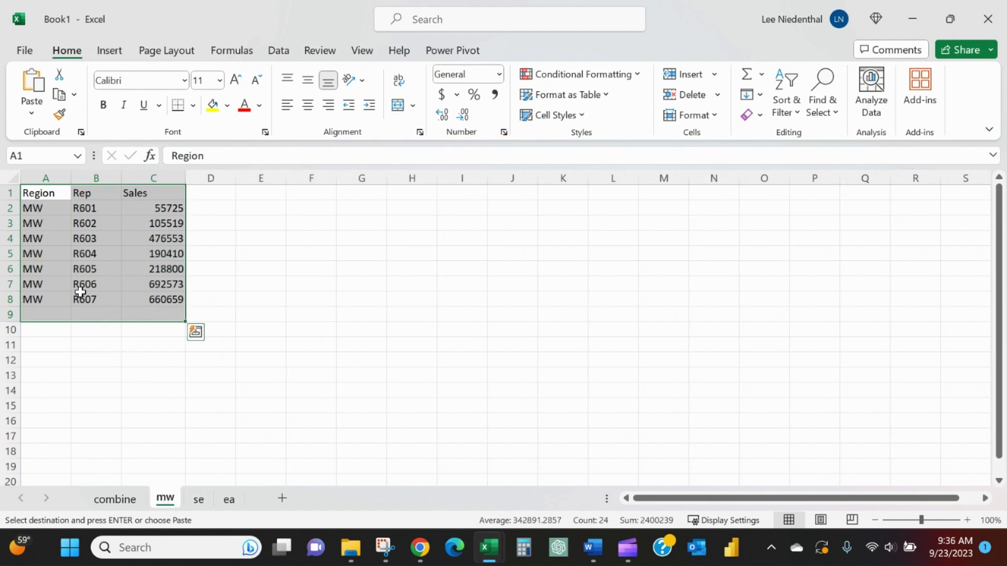
Inspect the mw sheet's Region, Rep and Sales columns, then view the combine sheet
{"action": "left_click_drag", "start_coordinate": [48, 194], "coordinate": [49, 273]}
{"action": "left_click_drag", "start_coordinate": [97, 194], "coordinate": [99, 235]}
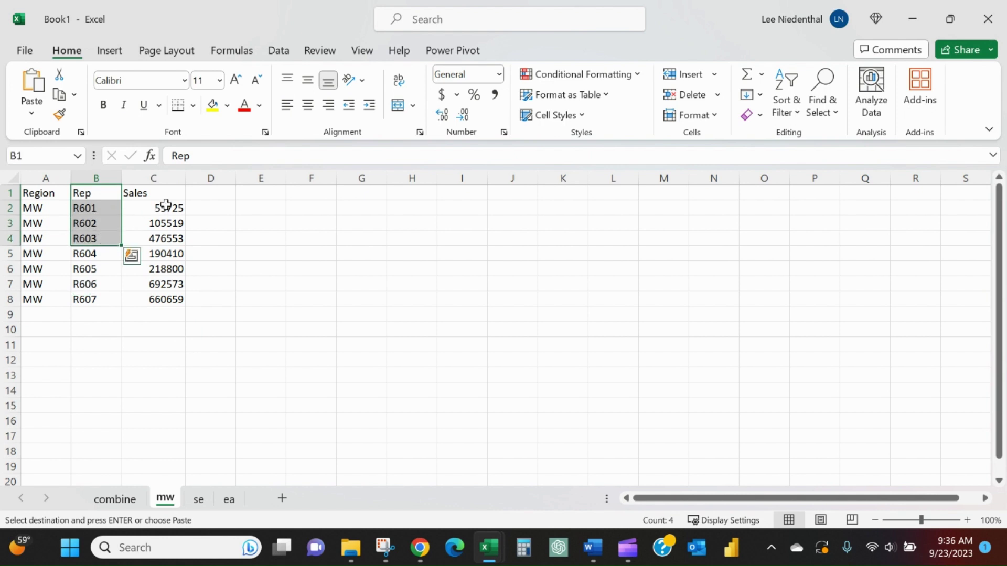
{"action": "left_click_drag", "start_coordinate": [173, 193], "coordinate": [178, 239]}
{"action": "left_click", "coordinate": [173, 284]}
{"action": "left_click", "coordinate": [181, 332]}
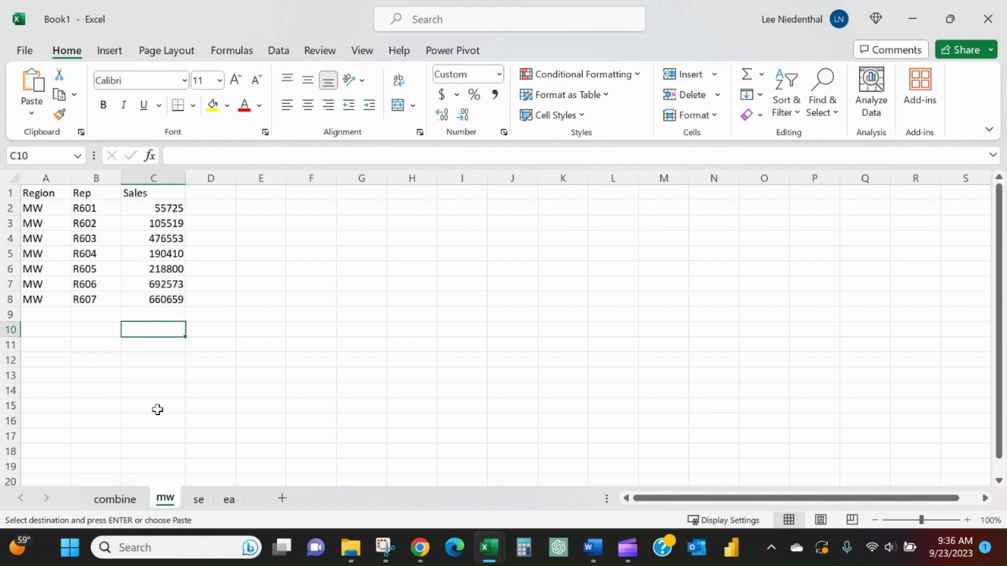
{"action": "left_click", "coordinate": [115, 498]}
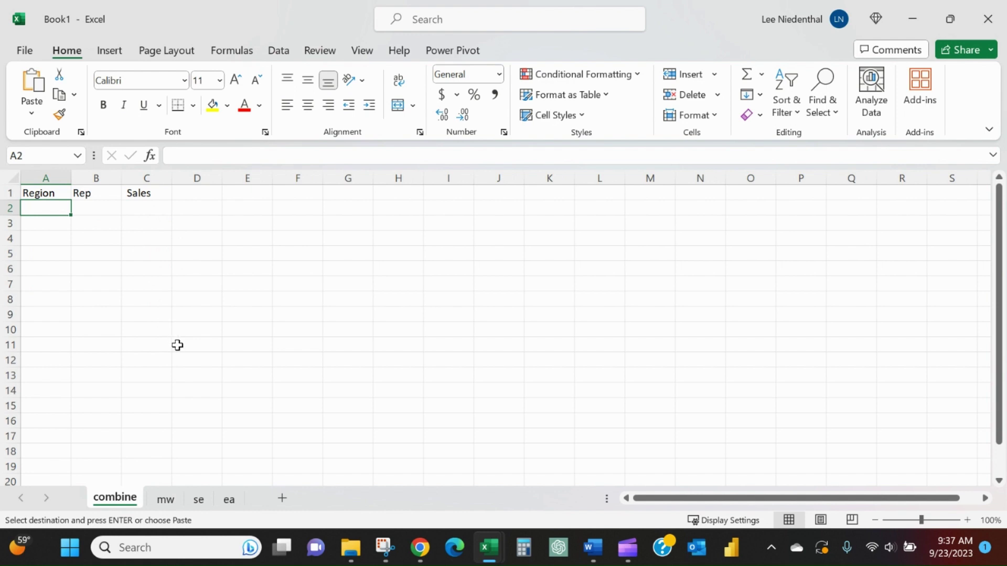
Paste the MW rows A2:C8 as values into combine!A2
{"action": "left_click", "coordinate": [176, 497]}
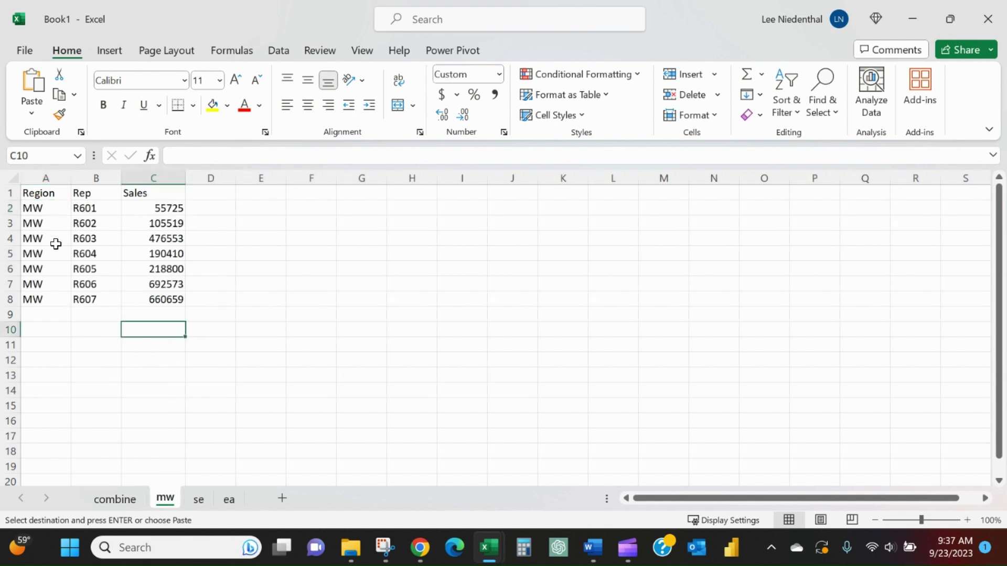
{"action": "left_click_drag", "start_coordinate": [33, 208], "coordinate": [150, 299]}
{"action": "key", "text": "ctrl+c"}
{"action": "left_click", "coordinate": [134, 497]}
{"action": "key", "text": "ctrl+alt+v"}
{"action": "key", "text": "v"}
{"action": "key", "text": "Return"}
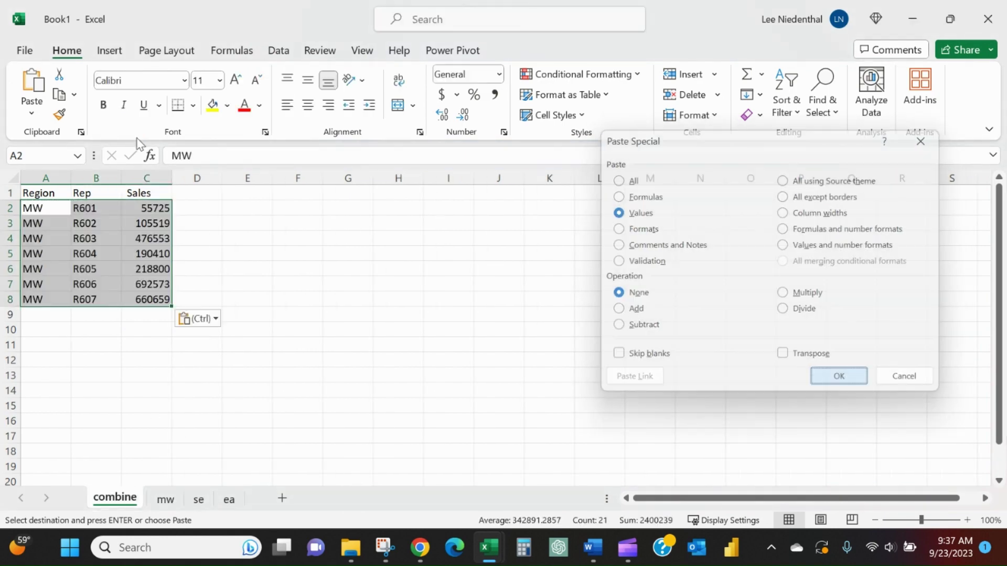
Paste the SE rows A2:C9 as values into combine!A9
{"action": "left_click", "coordinate": [198, 498]}
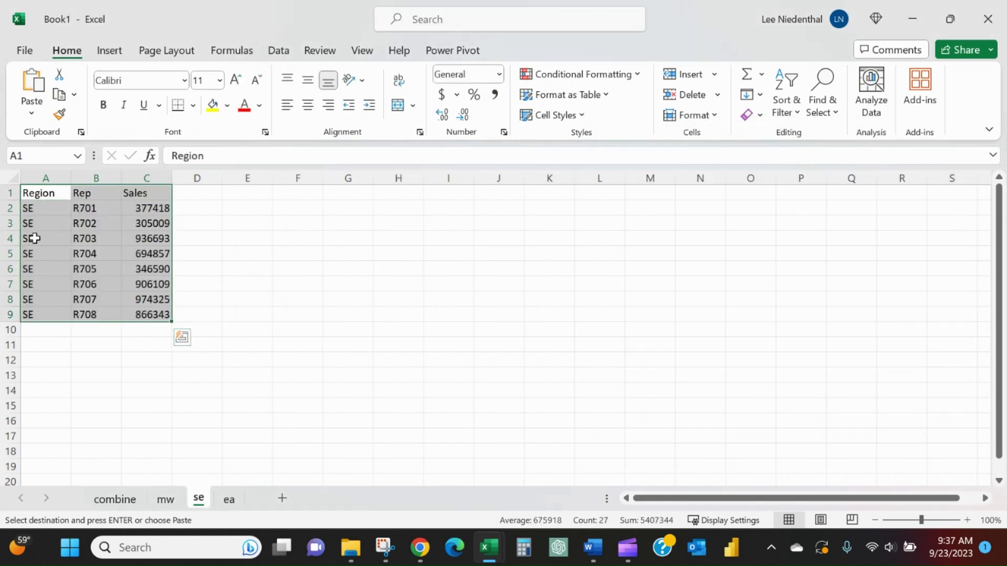
{"action": "left_click_drag", "start_coordinate": [32, 208], "coordinate": [164, 315]}
{"action": "key", "text": "ctrl+c"}
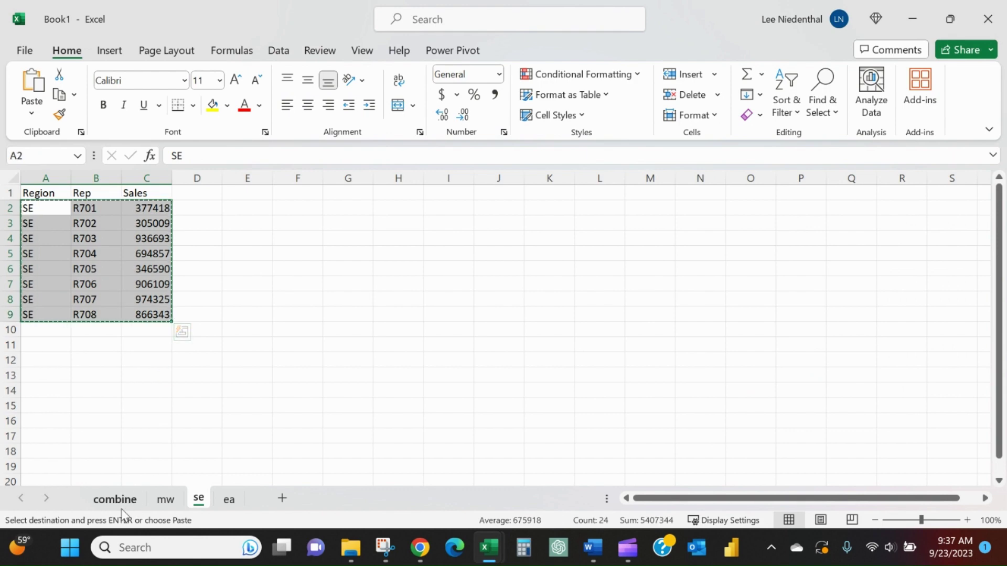
{"action": "left_click", "coordinate": [118, 501]}
{"action": "left_click", "coordinate": [63, 312]}
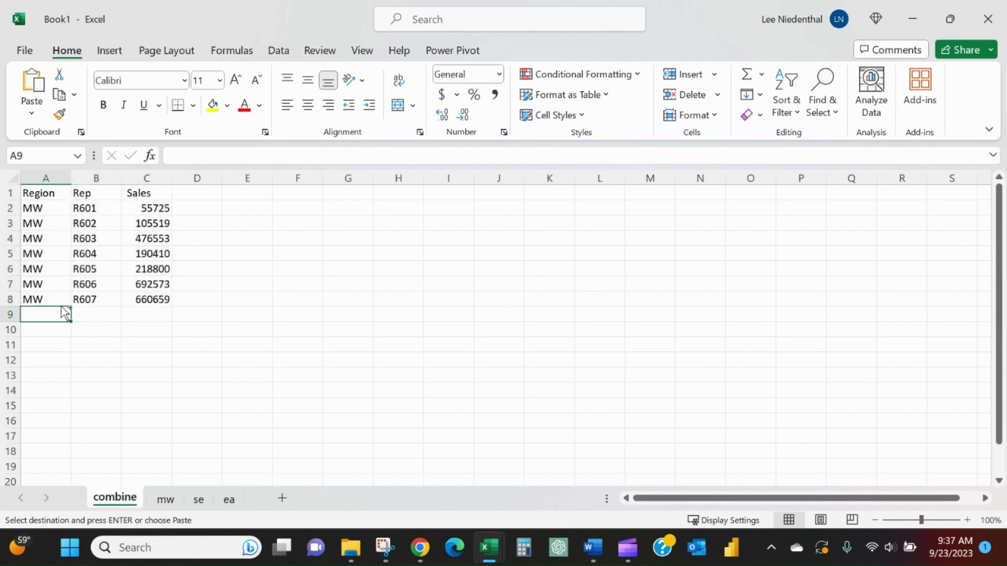
{"action": "key", "text": "ctrl+alt+v"}
{"action": "key", "text": "v"}
{"action": "key", "text": "Return"}
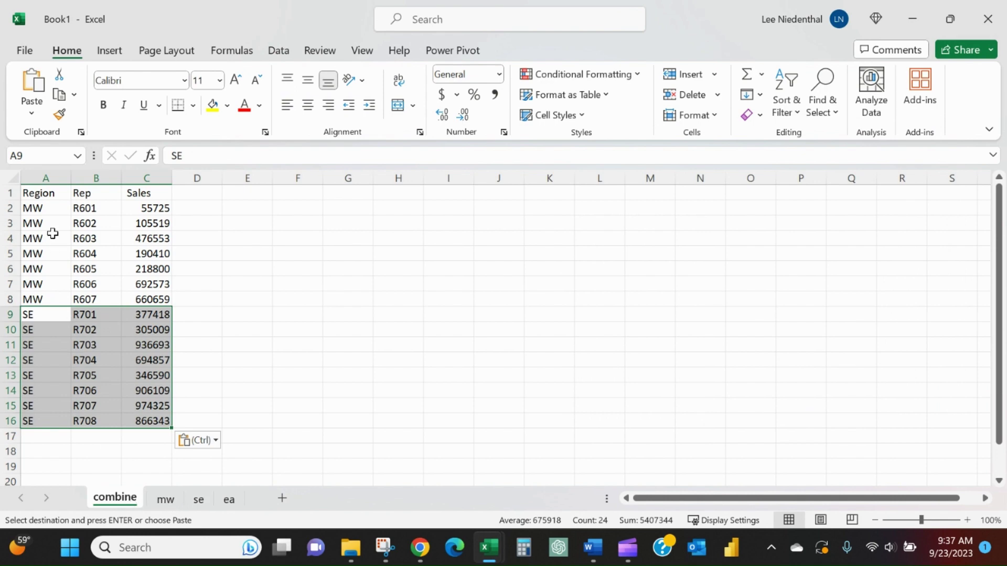
Link combine!A2 to =mw!A2 and fill it across and down to row 8
{"action": "left_click", "coordinate": [52, 207]}
{"action": "type", "text": "="}
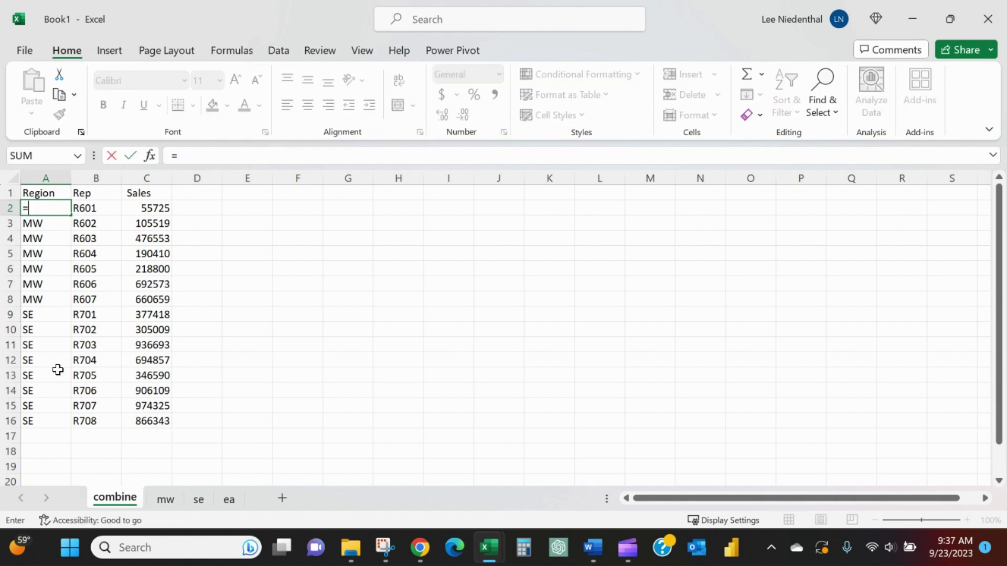
{"action": "left_click", "coordinate": [160, 501]}
{"action": "left_click", "coordinate": [47, 210]}
{"action": "key", "text": "Return"}
{"action": "left_click", "coordinate": [45, 210]}
{"action": "left_click_drag", "start_coordinate": [69, 216], "coordinate": [188, 302]}
Link combine!A9 to =se!A2 and fill it across and down to row 16
{"action": "left_click", "coordinate": [44, 317]}
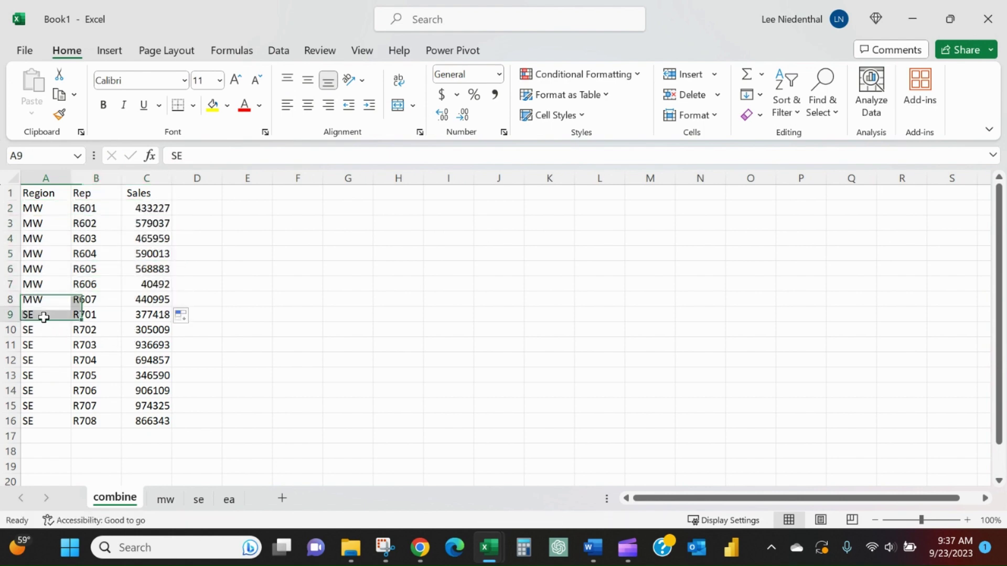
{"action": "type", "text": "="}
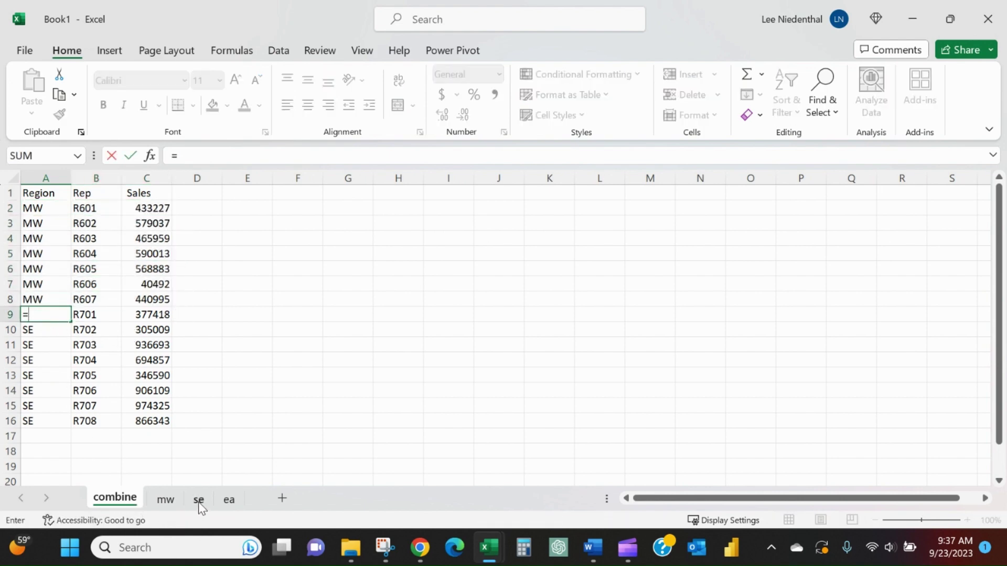
{"action": "left_click", "coordinate": [198, 499]}
{"action": "left_click", "coordinate": [38, 210]}
{"action": "key", "text": "Return"}
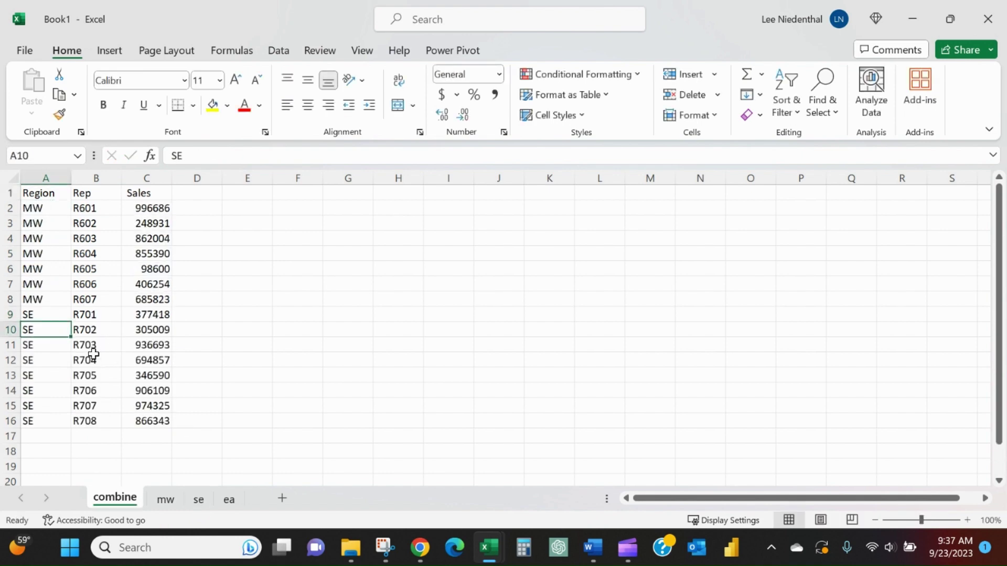
{"action": "left_click", "coordinate": [54, 317]}
{"action": "left_click_drag", "start_coordinate": [70, 322], "coordinate": [183, 420]}
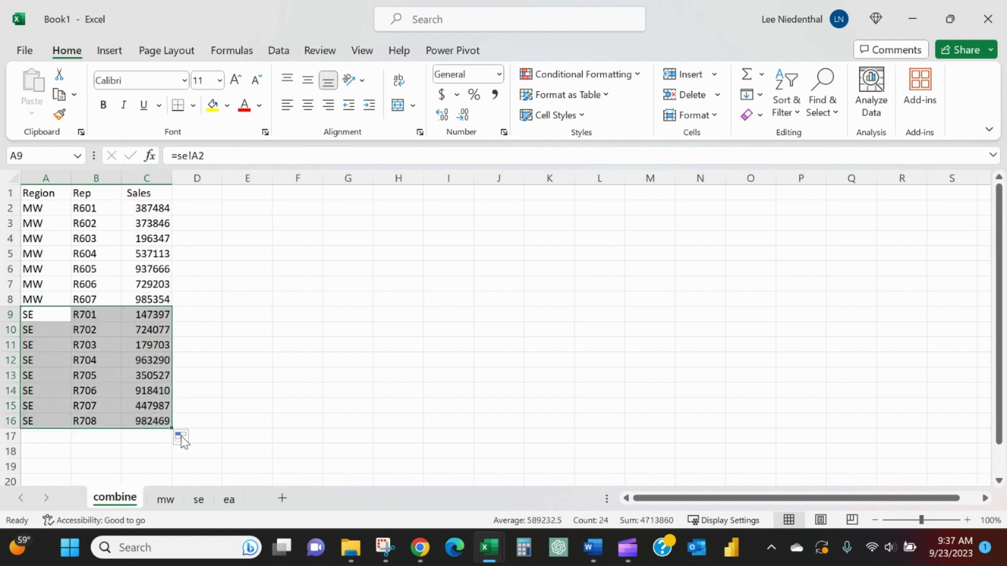
Review the link formulas in A9, B16 and B12, then select A2:C16
{"action": "left_click", "coordinate": [61, 436]}
{"action": "left_click", "coordinate": [59, 313]}
{"action": "left_click", "coordinate": [101, 420]}
{"action": "left_click", "coordinate": [112, 365]}
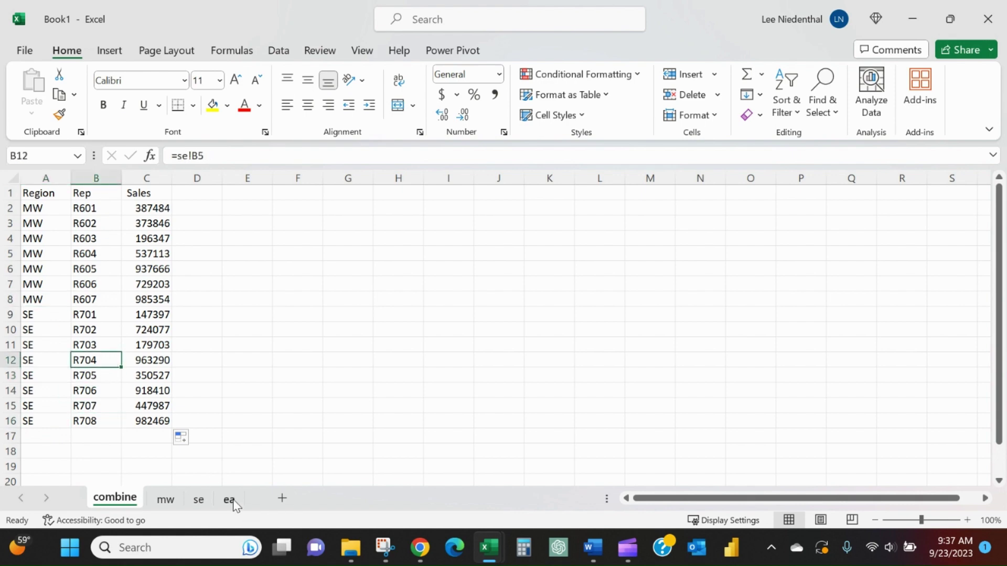
{"action": "left_click_drag", "start_coordinate": [29, 208], "coordinate": [135, 419]}
Clear combine rows A2:C16 and inspect the Sales formula in mw!C5
{"action": "key", "text": "Delete"}
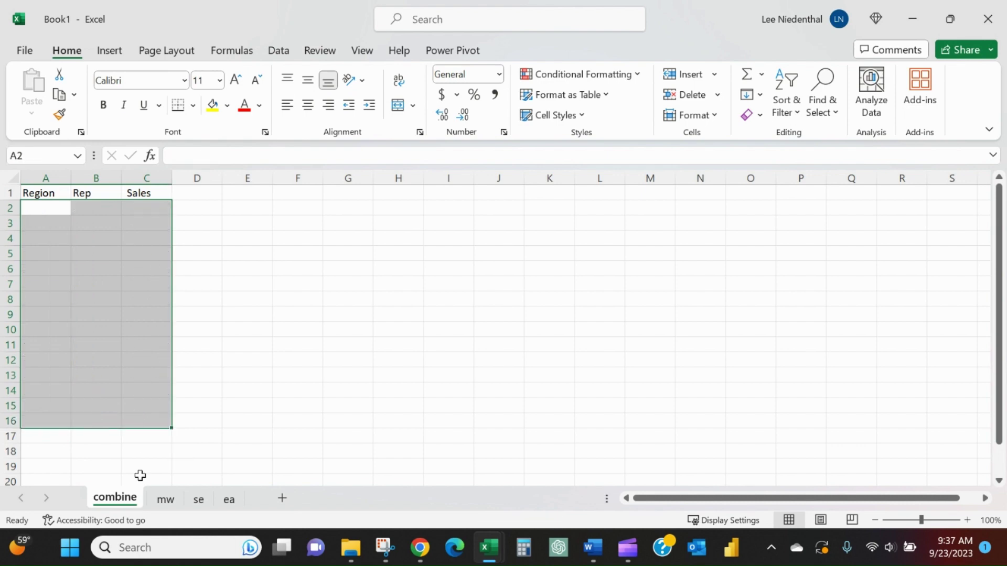
{"action": "left_click", "coordinate": [38, 208]}
{"action": "left_click", "coordinate": [165, 498]}
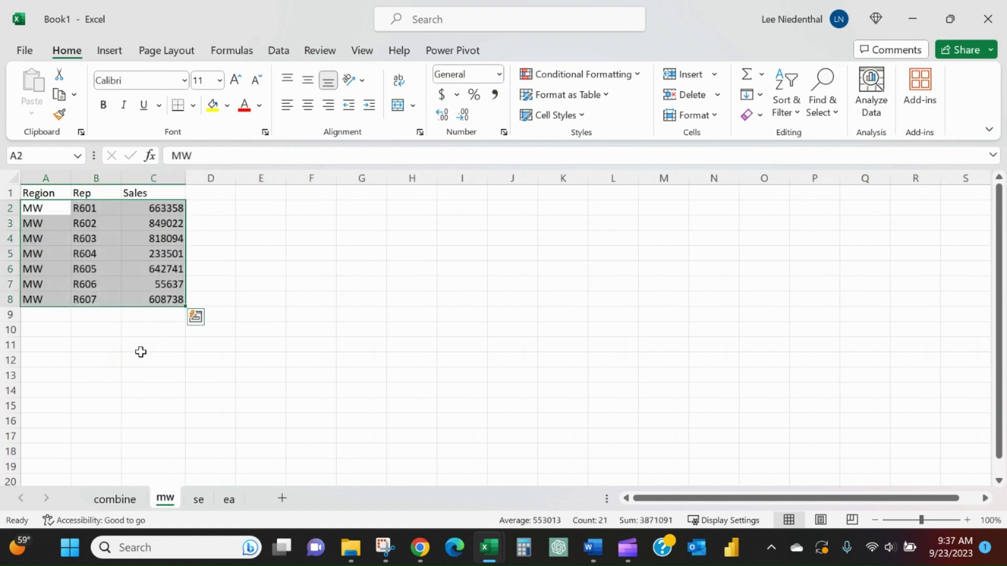
{"action": "left_click", "coordinate": [128, 250]}
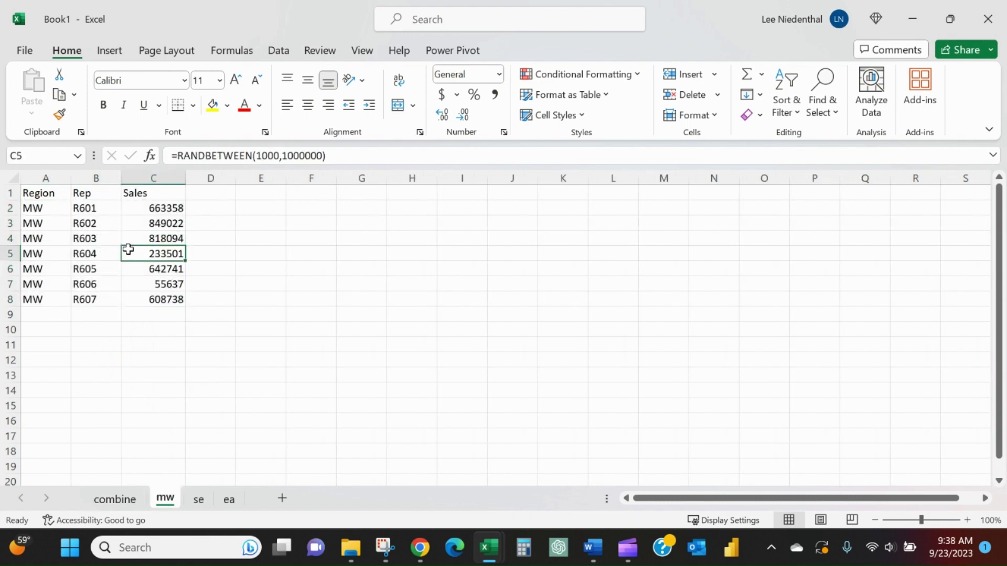
Format mw's A1:C8 as a table with headers and name it MW
{"action": "key", "text": "ctrl+t"}
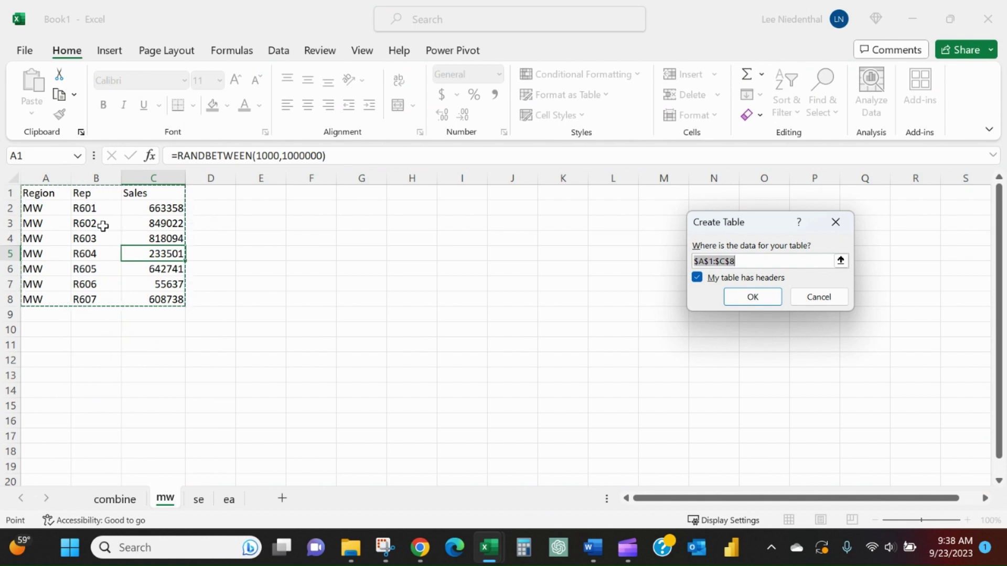
{"action": "left_click_drag", "start_coordinate": [704, 231], "coordinate": [288, 227]}
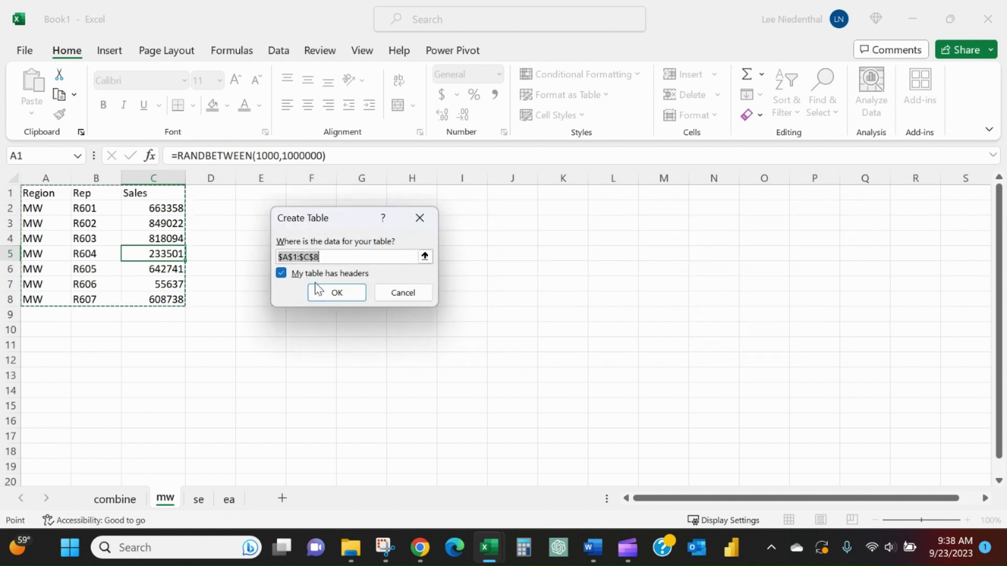
{"action": "left_click", "coordinate": [323, 291]}
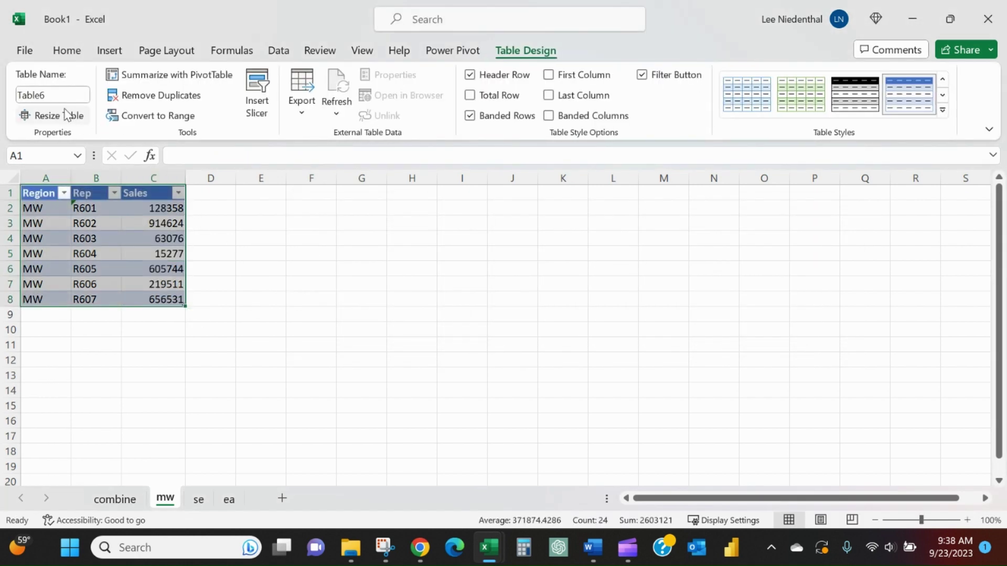
{"action": "left_click", "coordinate": [55, 96]}
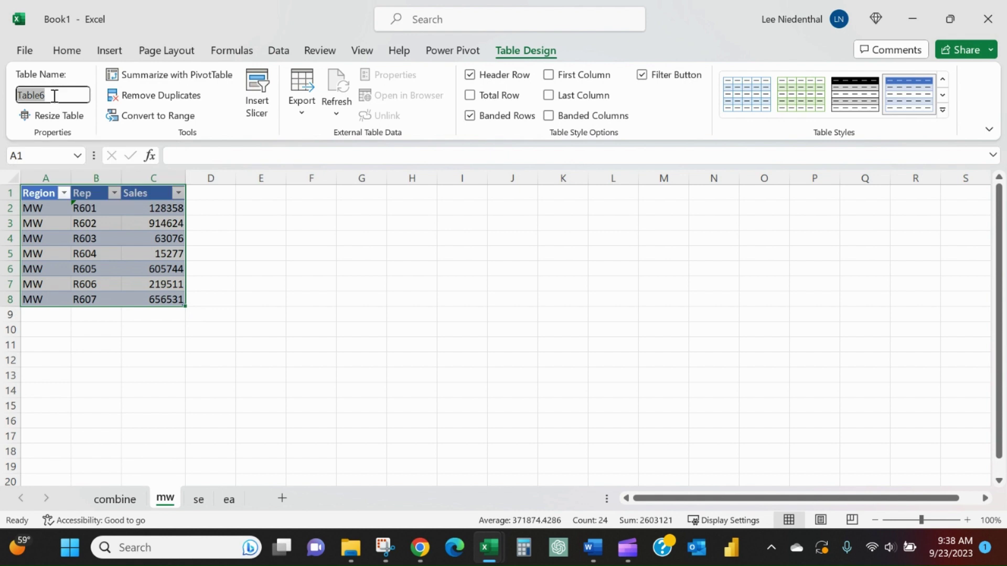
{"action": "type", "text": "MW"}
{"action": "key", "text": "Return"}
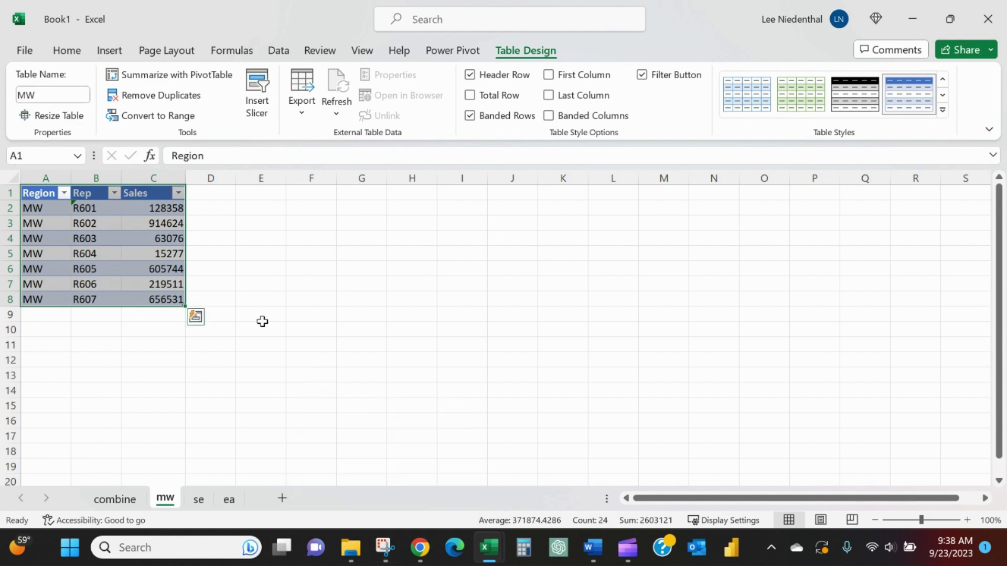
Make the se sheet's A1:C9 data a table and rename Table7 to SE
{"action": "left_click", "coordinate": [206, 497]}
{"action": "left_click", "coordinate": [106, 256]}
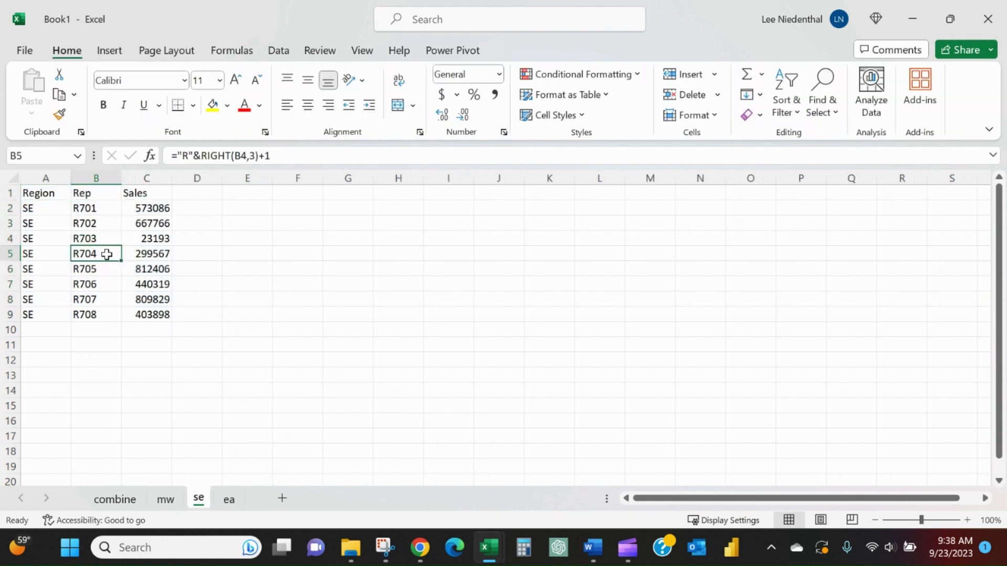
{"action": "key", "text": "ctrl+t"}
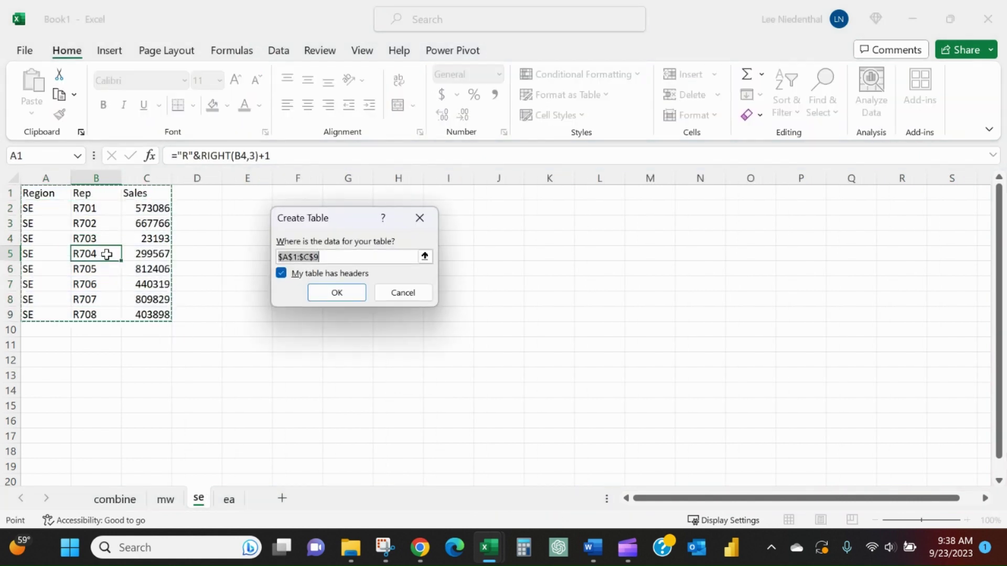
{"action": "left_click", "coordinate": [328, 292]}
{"action": "left_click", "coordinate": [55, 96]}
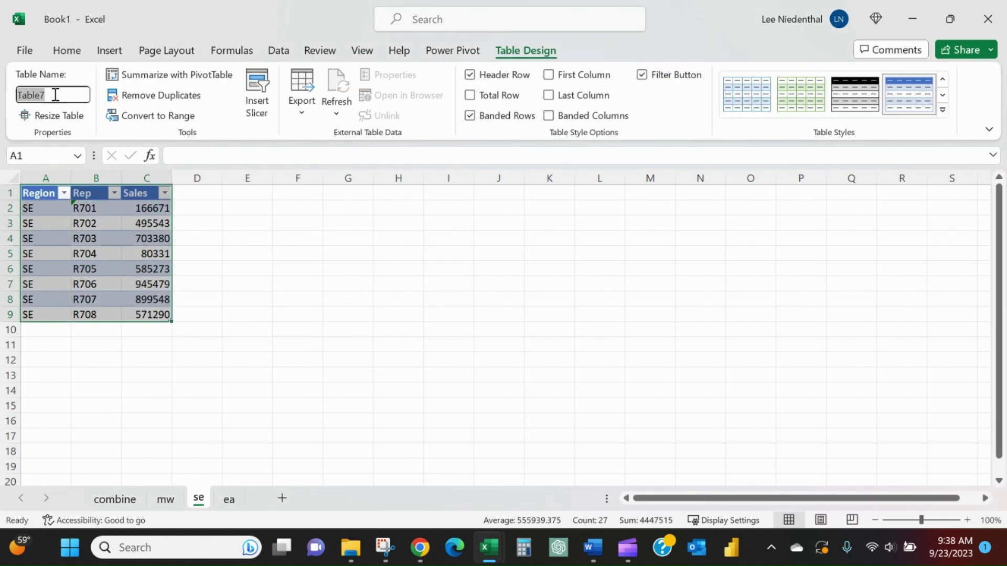
{"action": "type", "text": "SE"}
{"action": "key", "text": "Return"}
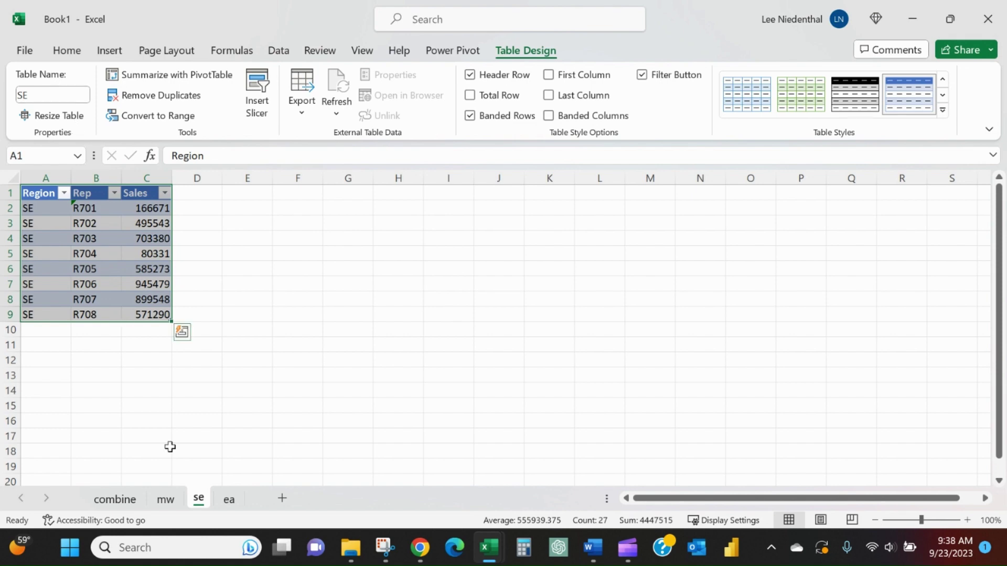
Make the ea sheet's A1:C7 data a table and rename Table8 to EA
{"action": "left_click", "coordinate": [228, 498]}
{"action": "left_click", "coordinate": [74, 254]}
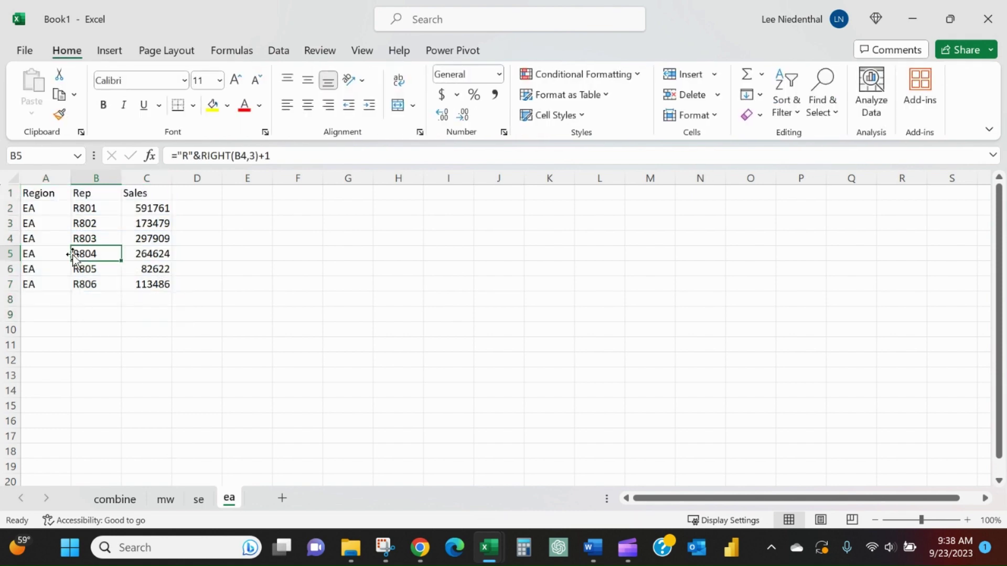
{"action": "key", "text": "ctrl+t"}
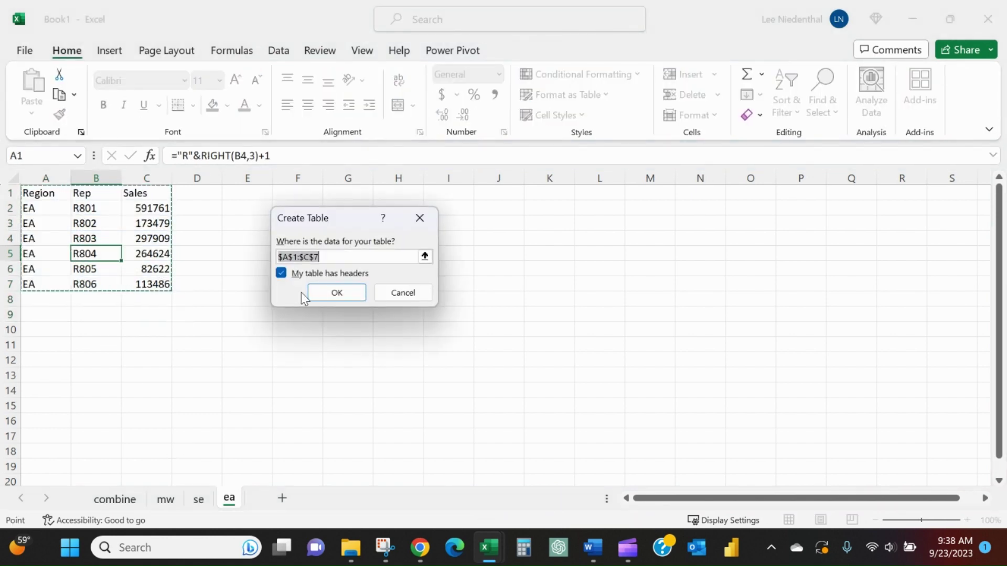
{"action": "left_click", "coordinate": [333, 294]}
{"action": "left_click", "coordinate": [53, 96]}
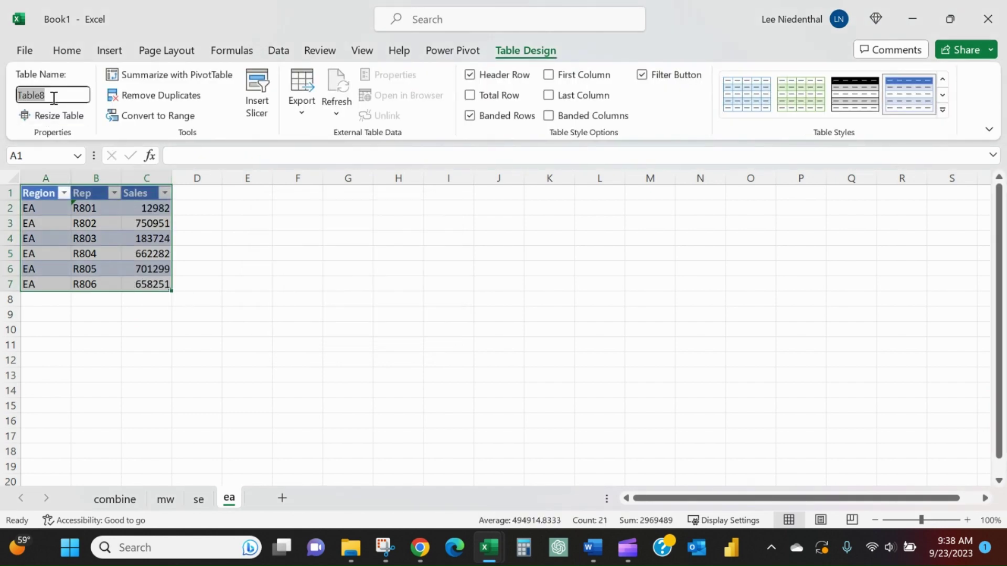
{"action": "type", "text": "EA"}
{"action": "key", "text": "Return"}
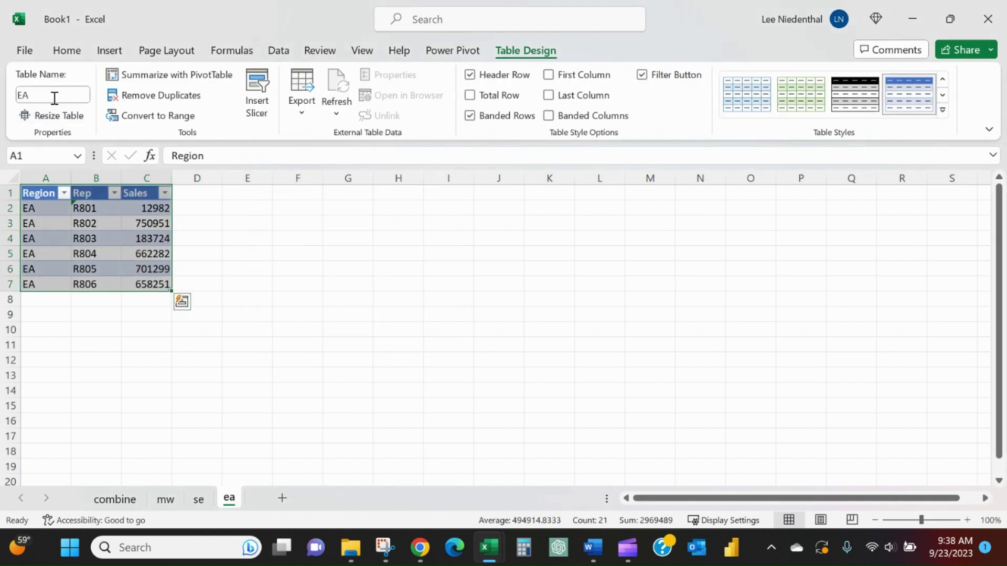
Enter =VSTACK(MW,SE,EA) in combine!A2 to spill all three region tables
{"action": "left_click", "coordinate": [120, 501]}
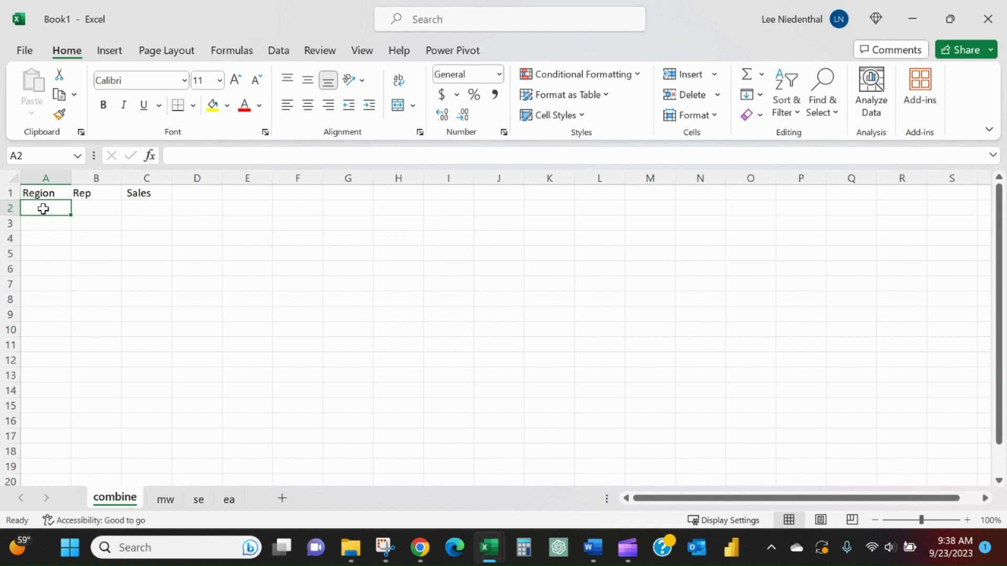
{"action": "type", "text": "=vst"}
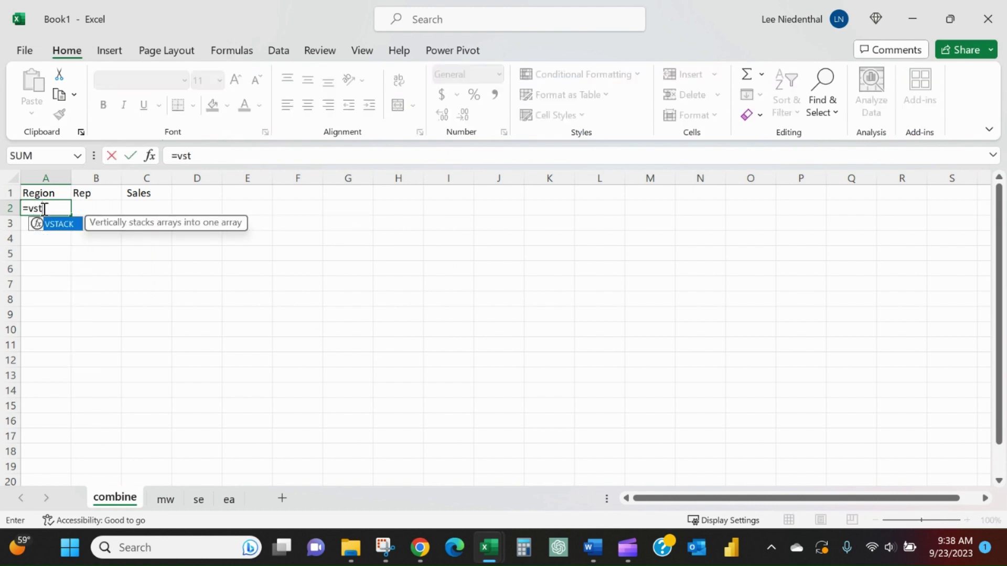
{"action": "type", "text": "ack("}
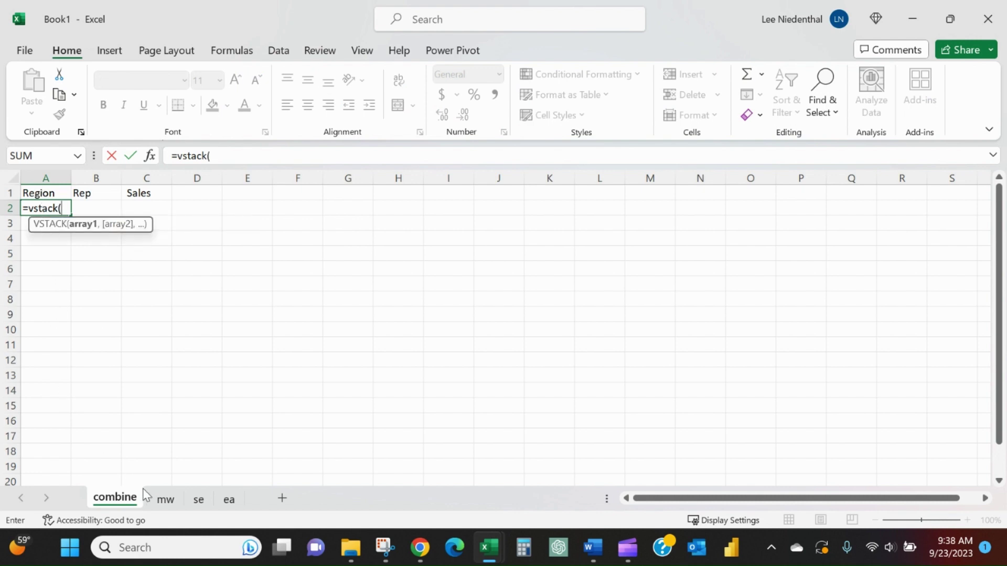
{"action": "left_click", "coordinate": [158, 503]}
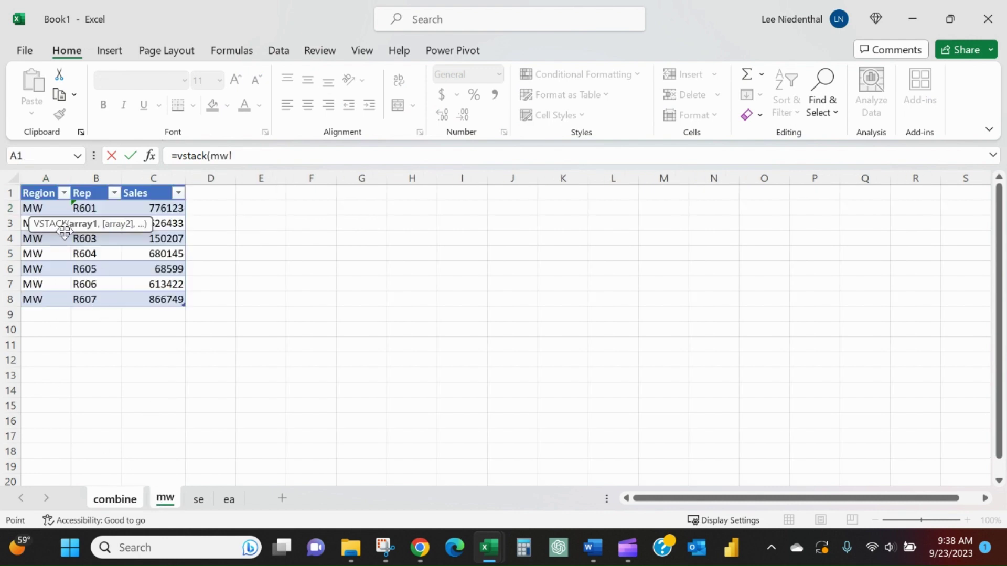
{"action": "left_click_drag", "start_coordinate": [37, 206], "coordinate": [205, 191]}
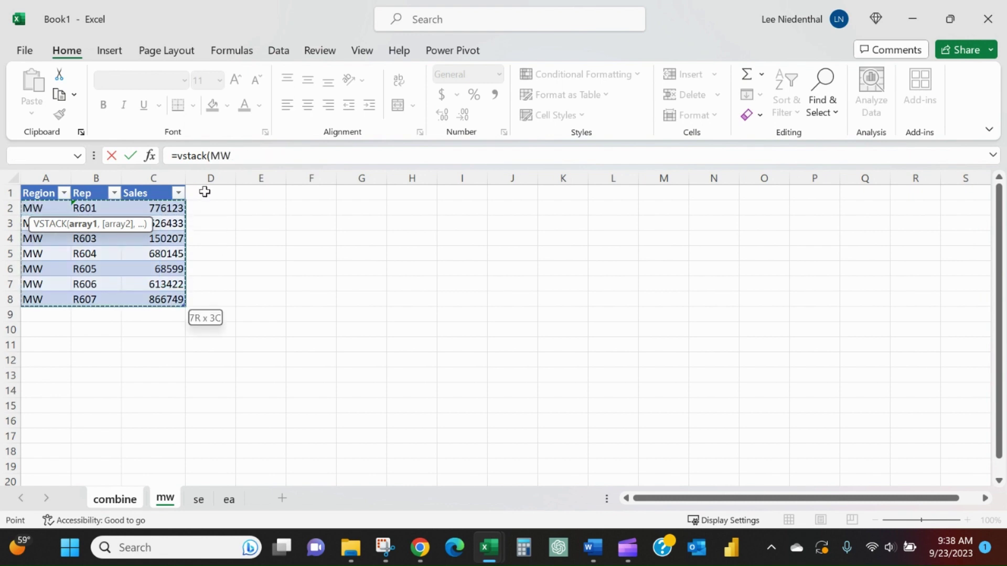
{"action": "left_click", "coordinate": [239, 157]}
{"action": "type", "text": ","}
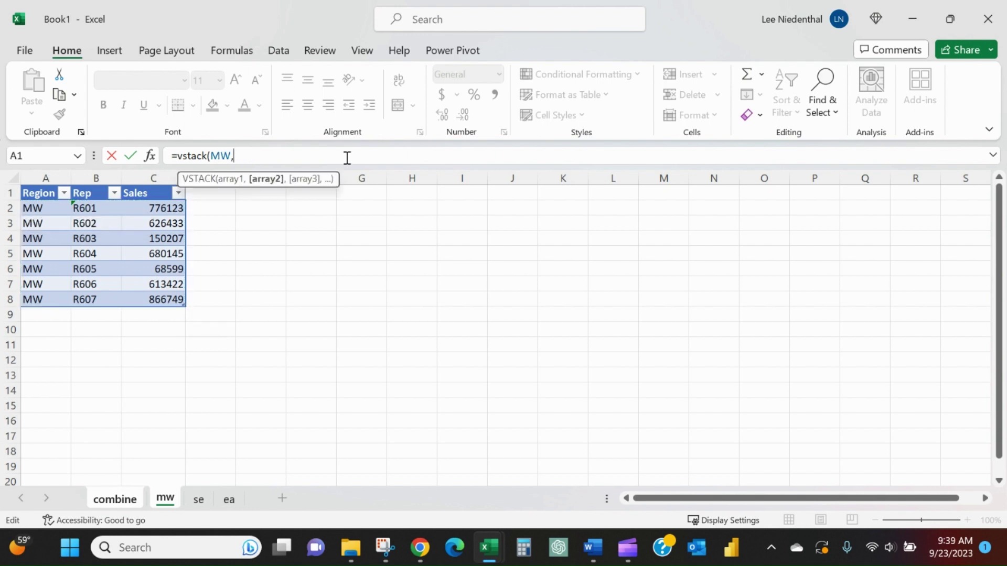
{"action": "type", "text": "SE"}
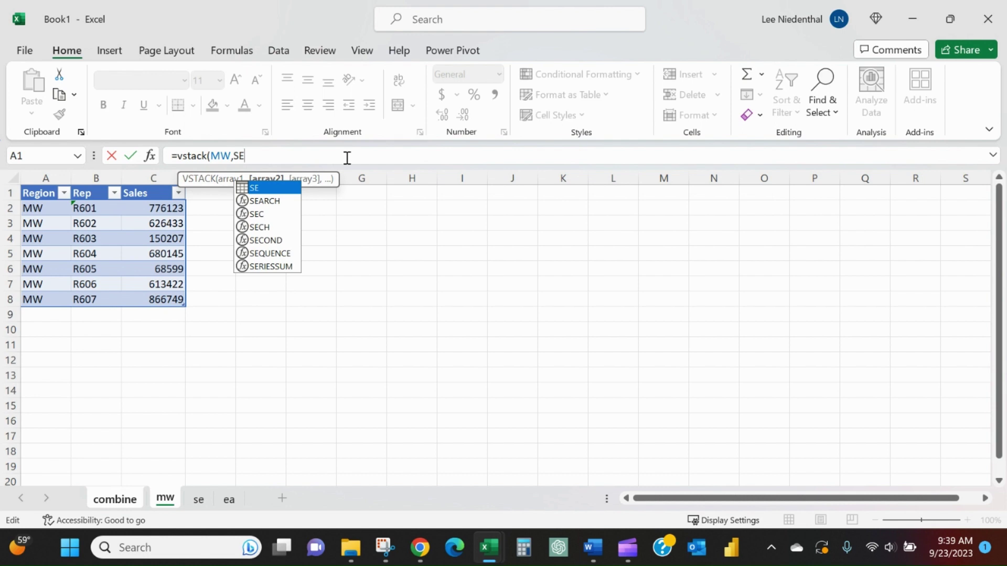
{"action": "type", "text": ","}
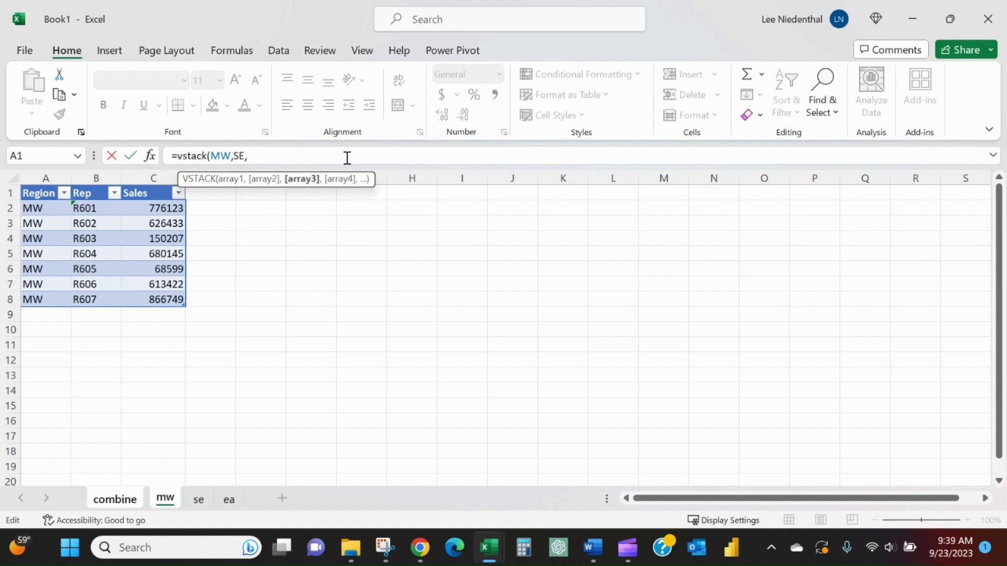
{"action": "key", "text": "BackSpace"}
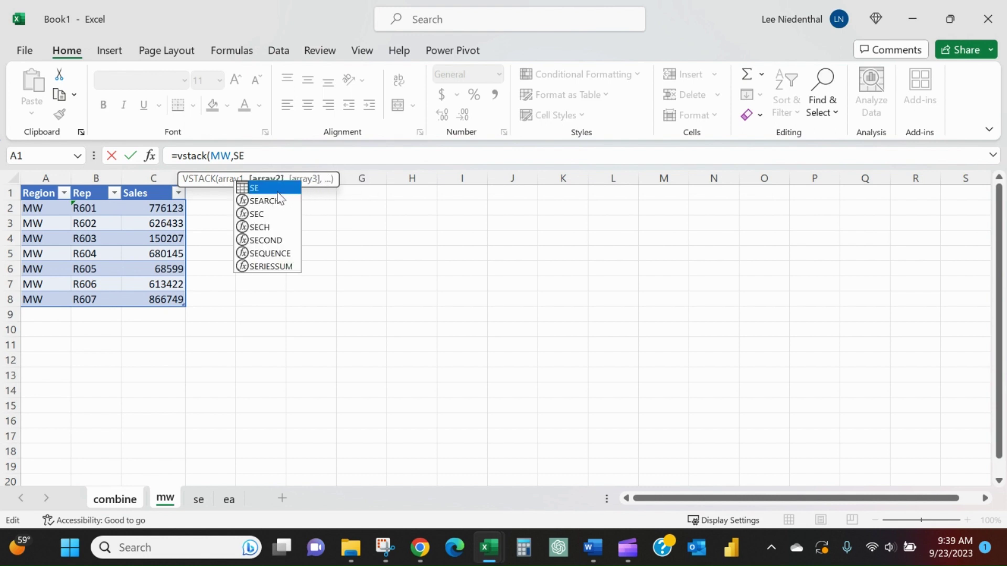
{"action": "left_click", "coordinate": [265, 156]}
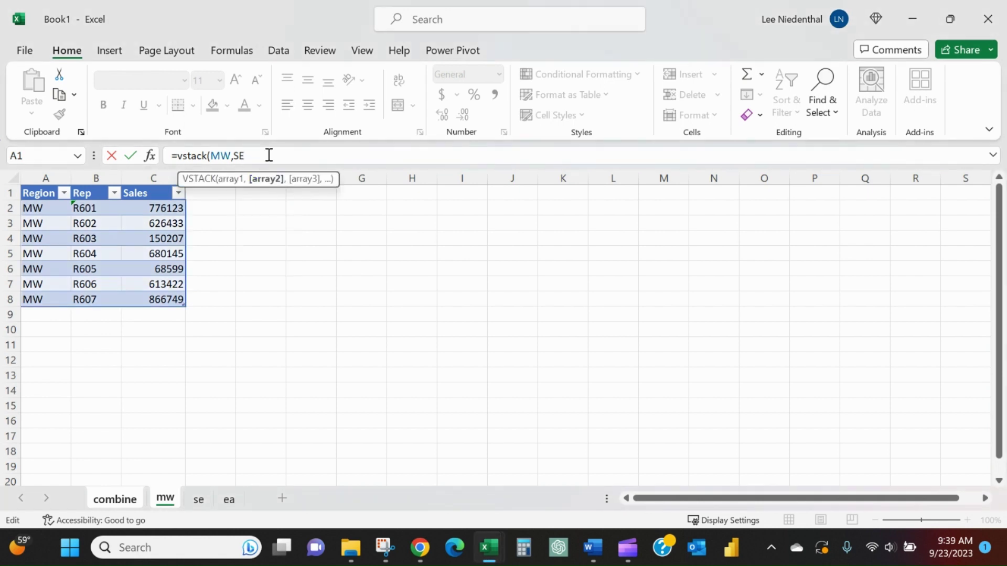
{"action": "type", "text": ",EA"}
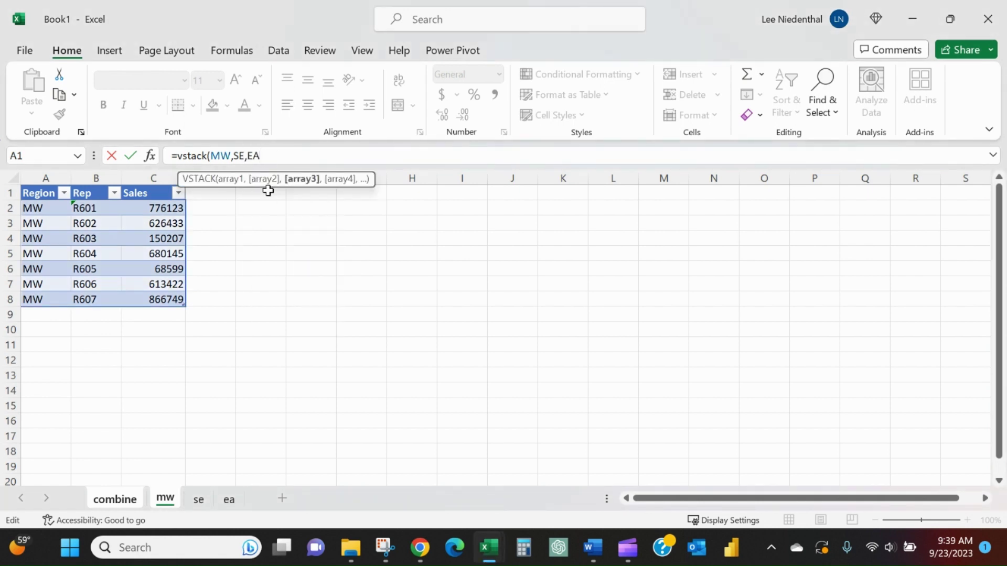
{"action": "type", "text": ")"}
{"action": "key", "text": "Return"}
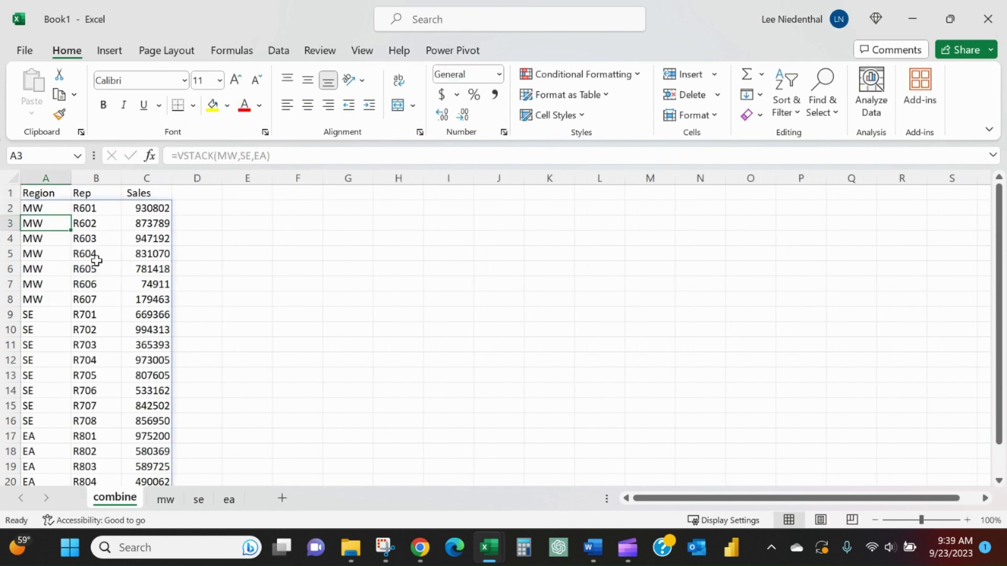
With a cell in the stacked data selected, start a PivotTable from the Insert tab
{"action": "left_click", "coordinate": [59, 267]}
{"action": "scroll", "coordinate": [74, 326], "scroll_direction": "down", "scroll_amount": 1}
{"action": "scroll", "coordinate": [74, 325], "scroll_direction": "up", "scroll_amount": 1}
{"action": "scroll", "coordinate": [75, 325], "scroll_direction": "down", "scroll_amount": 3}
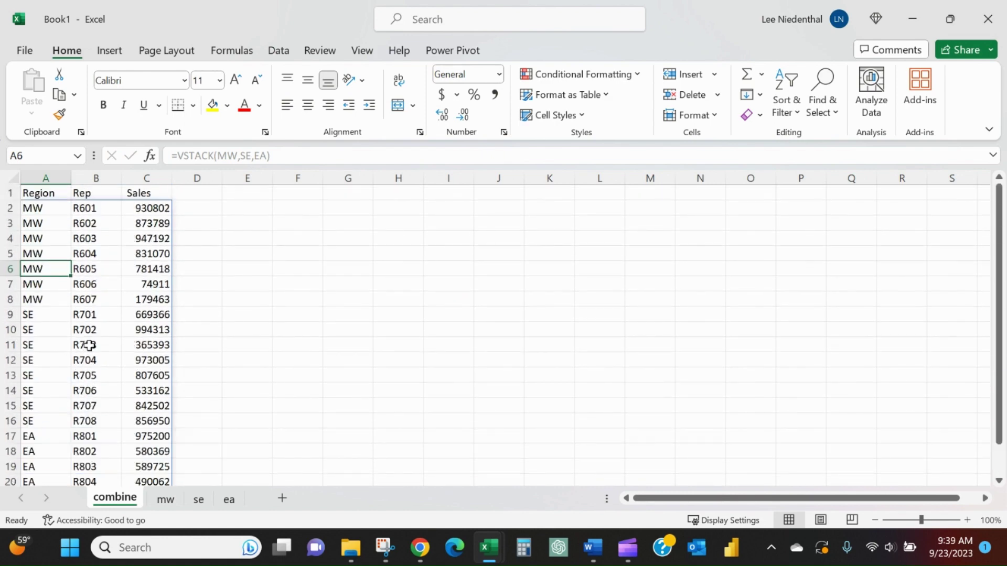
{"action": "left_click", "coordinate": [108, 51]}
Create a new-sheet PivotTable with Rep and Region as rows and Sum of Sales as values
{"action": "left_click", "coordinate": [38, 84]}
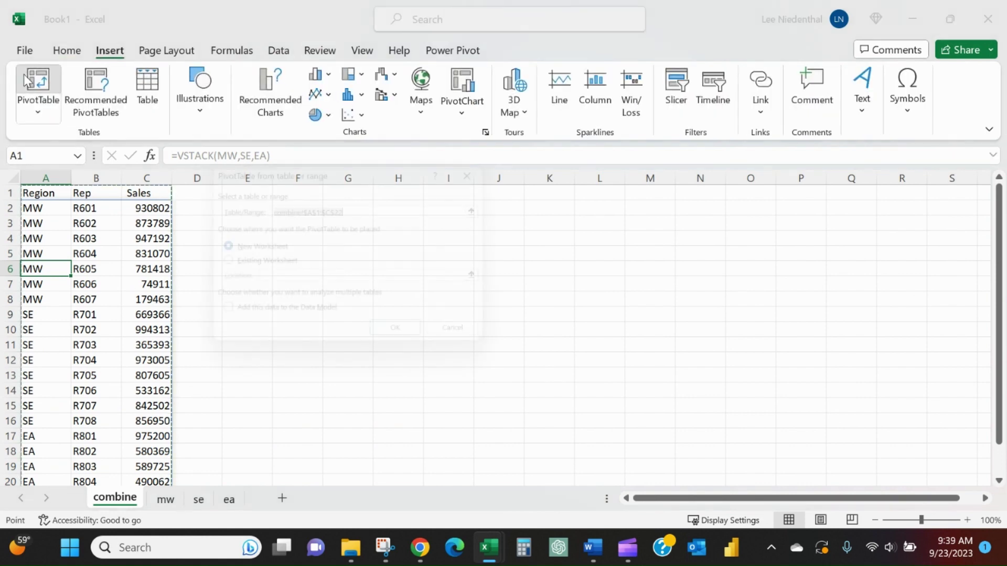
{"action": "left_click", "coordinate": [407, 342]}
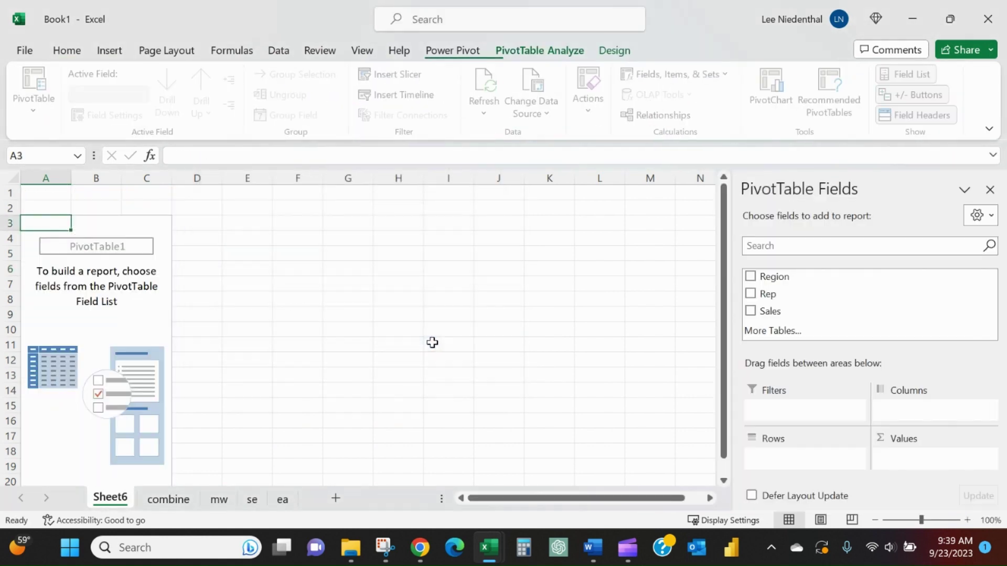
{"action": "left_click_drag", "start_coordinate": [791, 295], "coordinate": [819, 459]}
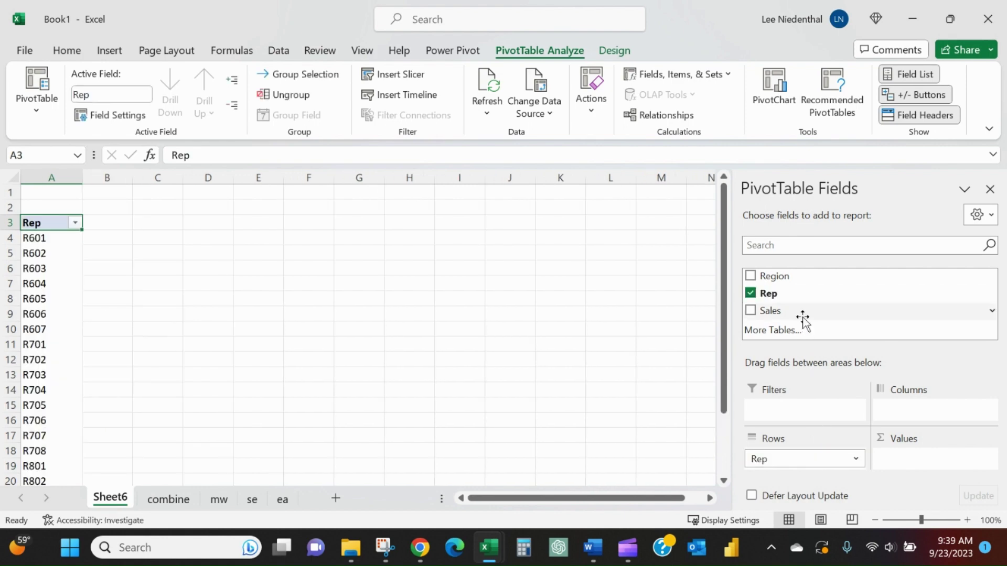
{"action": "left_click_drag", "start_coordinate": [799, 282], "coordinate": [819, 475]}
{"action": "left_click_drag", "start_coordinate": [787, 311], "coordinate": [913, 459]}
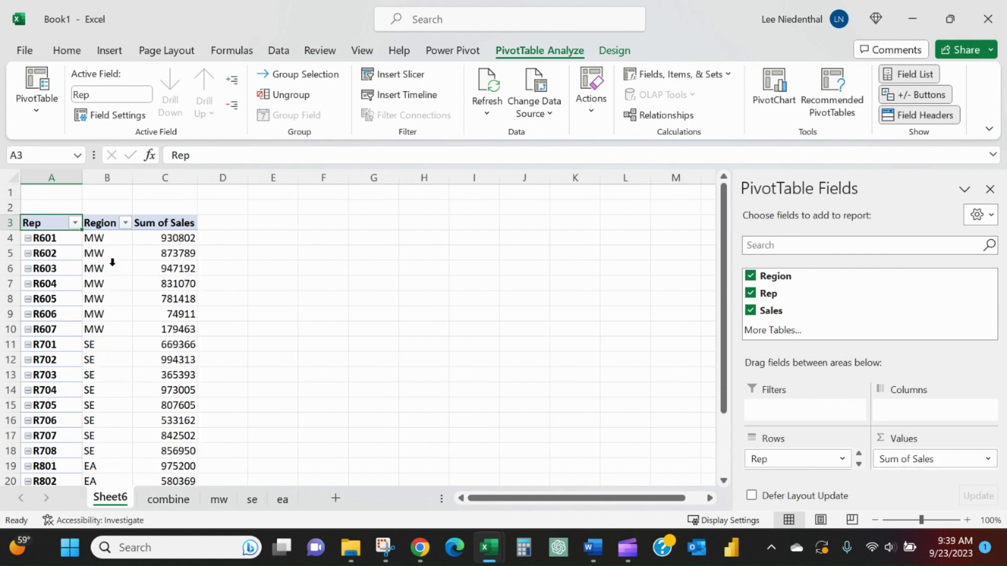
{"action": "left_click", "coordinate": [76, 223]}
Sort Rep descending by Sum of Sales
{"action": "left_click", "coordinate": [157, 243]}
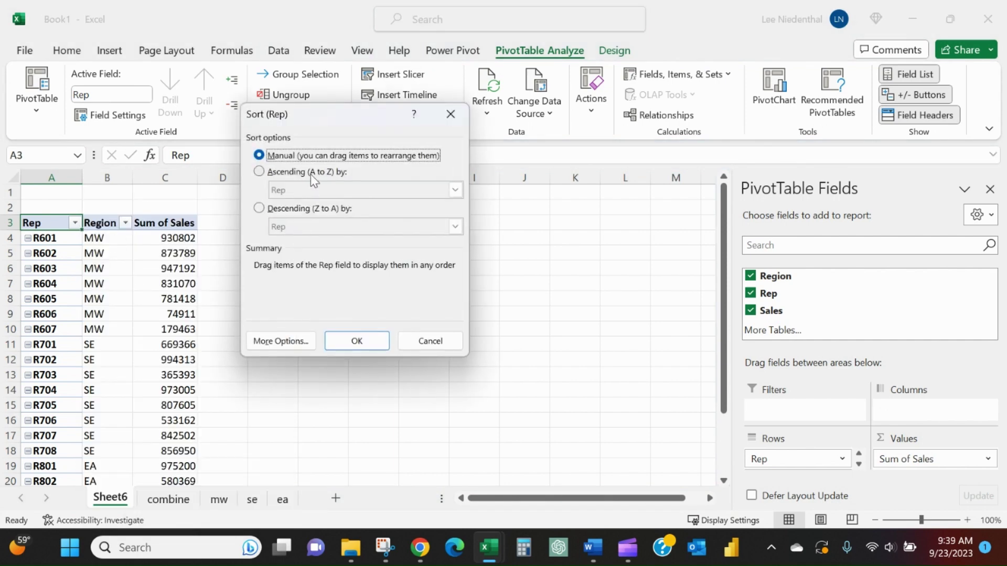
{"action": "left_click", "coordinate": [311, 210]}
{"action": "left_click", "coordinate": [310, 226]}
{"action": "left_click", "coordinate": [321, 252]}
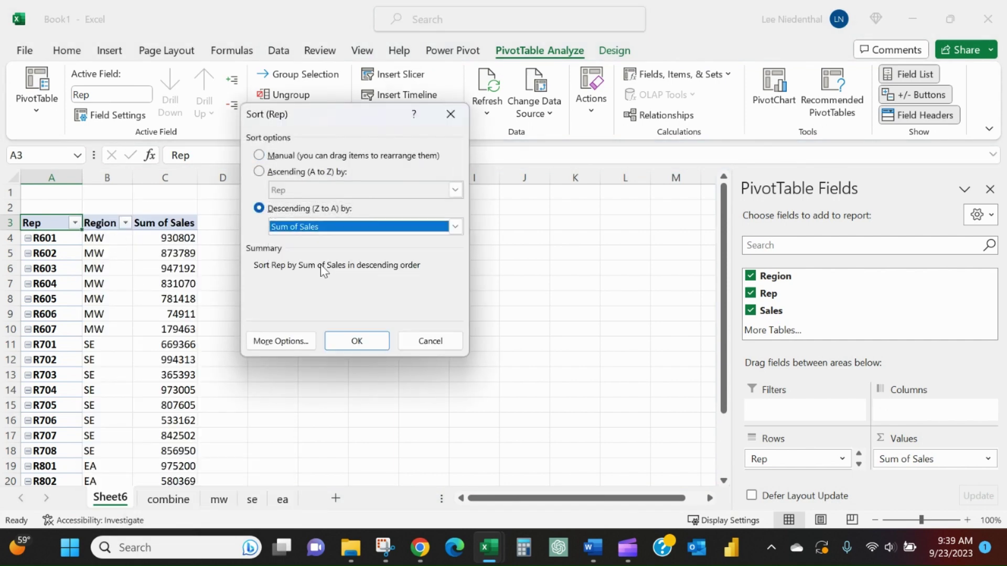
{"action": "left_click", "coordinate": [342, 339]}
Select only the Sum of Sales values through PivotTable Analyze > Select > Values
{"action": "left_click", "coordinate": [180, 309]}
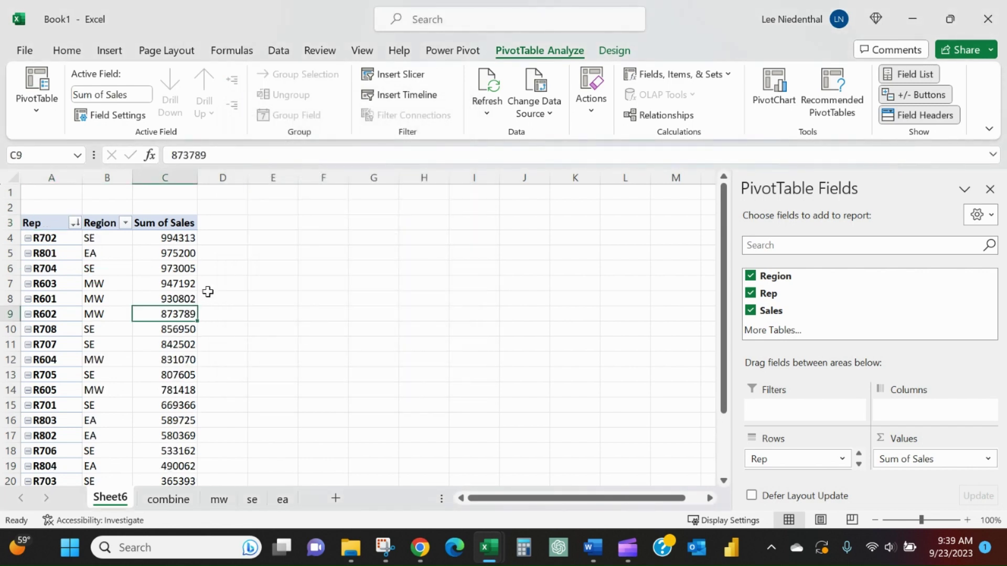
{"action": "left_click", "coordinate": [591, 99]}
{"action": "left_click", "coordinate": [626, 179]}
{"action": "left_click", "coordinate": [668, 292]}
{"action": "left_click", "coordinate": [626, 176]}
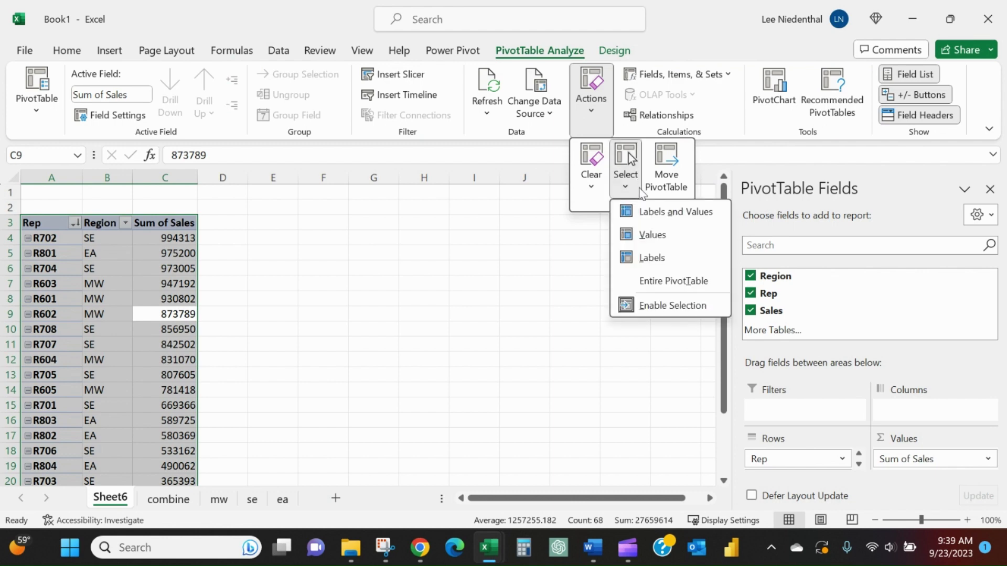
{"action": "left_click", "coordinate": [652, 236]}
Apply Comma Style with zero decimals to the Sum of Sales totals
{"action": "left_click", "coordinate": [70, 53]}
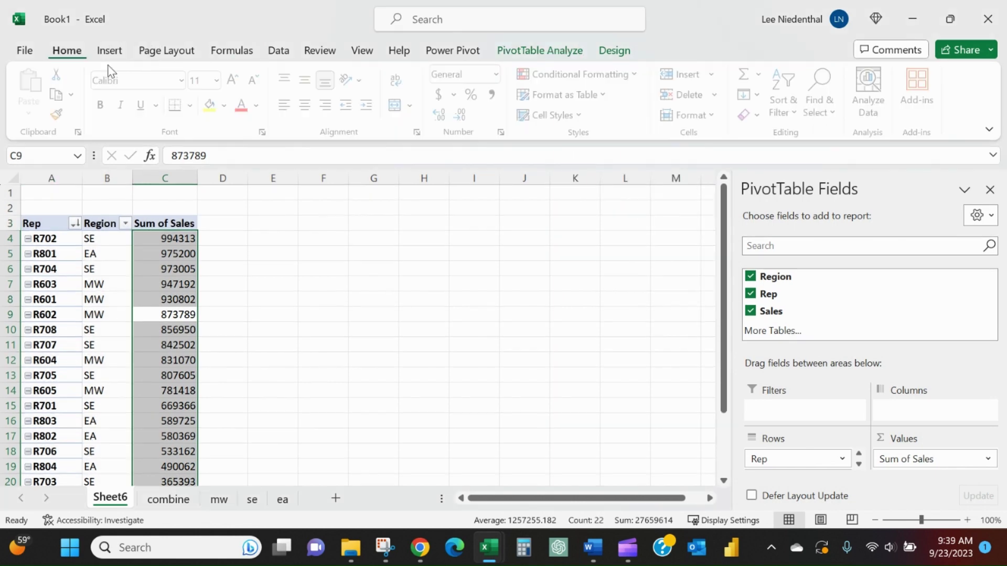
{"action": "left_click", "coordinate": [495, 95]}
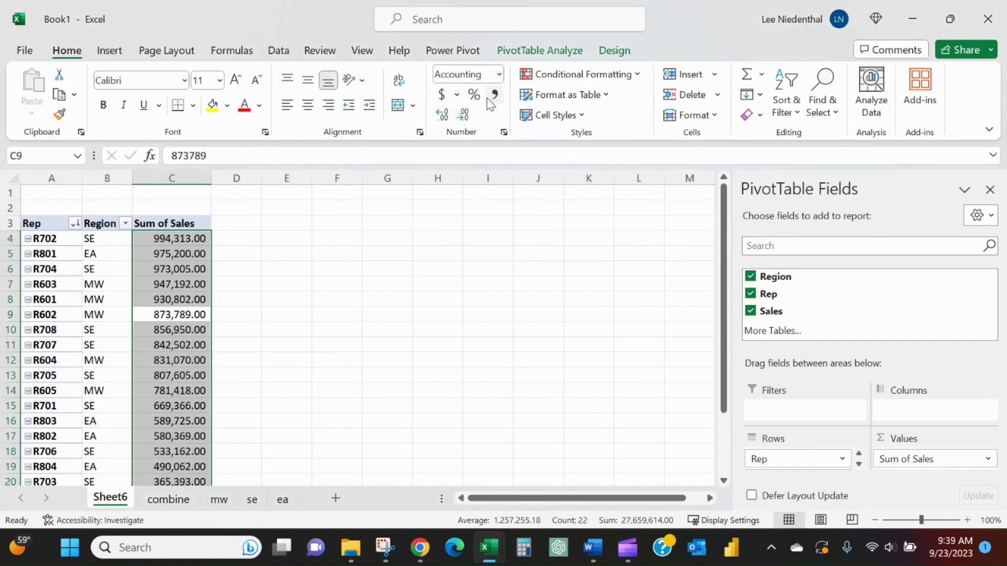
{"action": "left_click", "coordinate": [463, 114]}
{"action": "left_click", "coordinate": [463, 115]}
{"action": "left_click", "coordinate": [140, 342]}
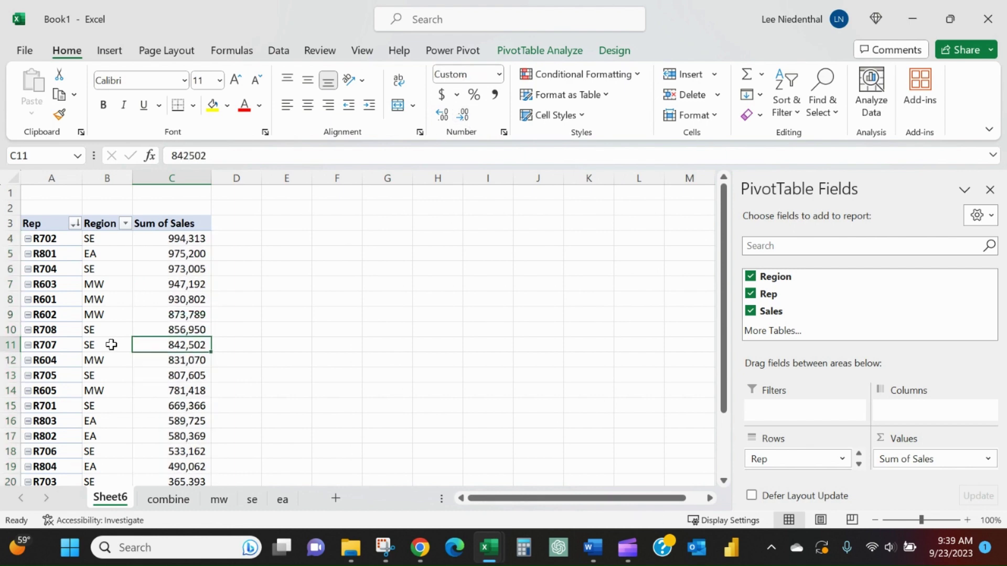
{"action": "scroll", "coordinate": [105, 344], "scroll_direction": "down", "scroll_amount": 2}
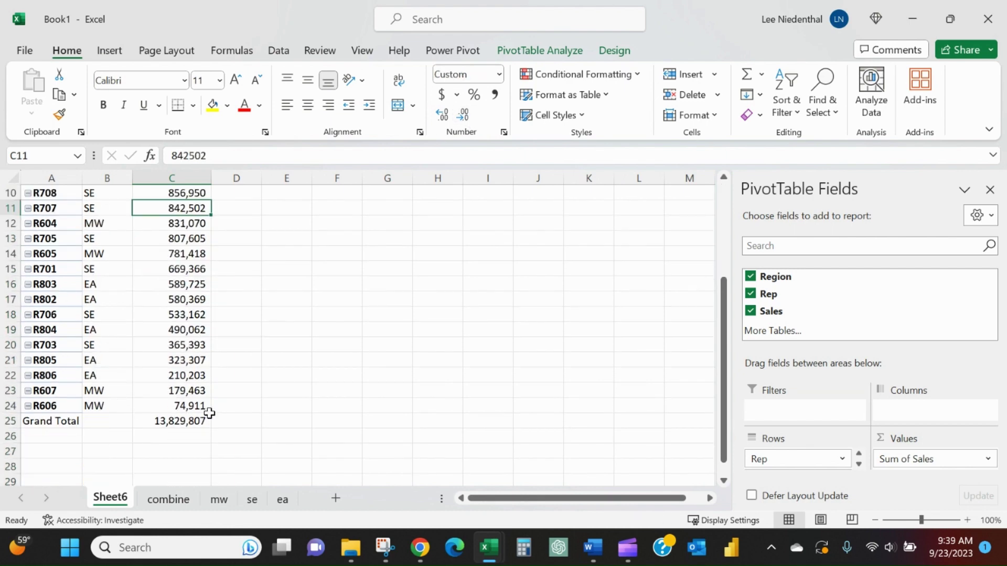
{"action": "scroll", "coordinate": [209, 409], "scroll_direction": "up", "scroll_amount": 3}
{"action": "scroll", "coordinate": [209, 404], "scroll_direction": "down", "scroll_amount": 2}
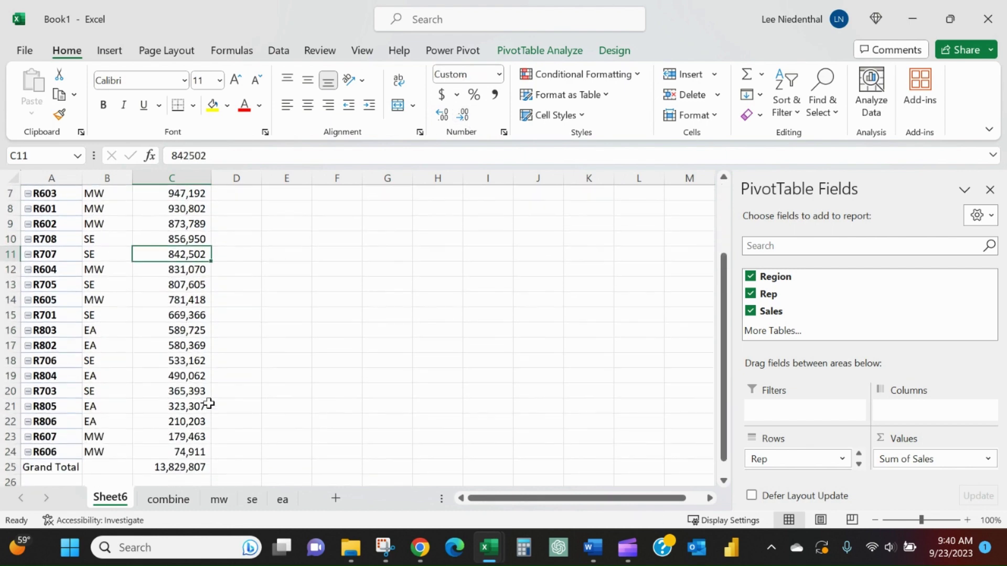
{"action": "scroll", "coordinate": [209, 404], "scroll_direction": "up", "scroll_amount": 2}
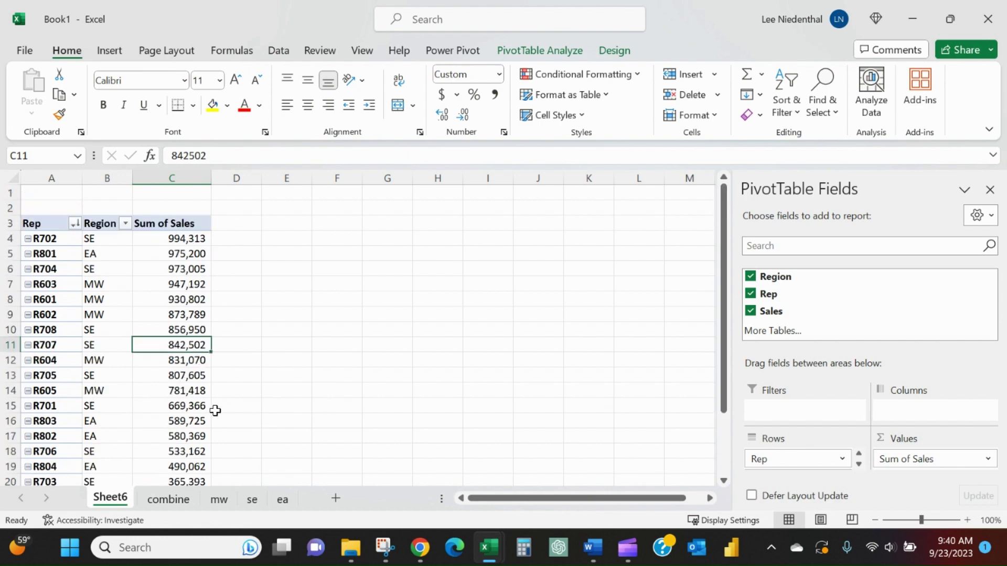
Delete the Sheet6 pivot sheet
{"action": "right_click", "coordinate": [112, 496]}
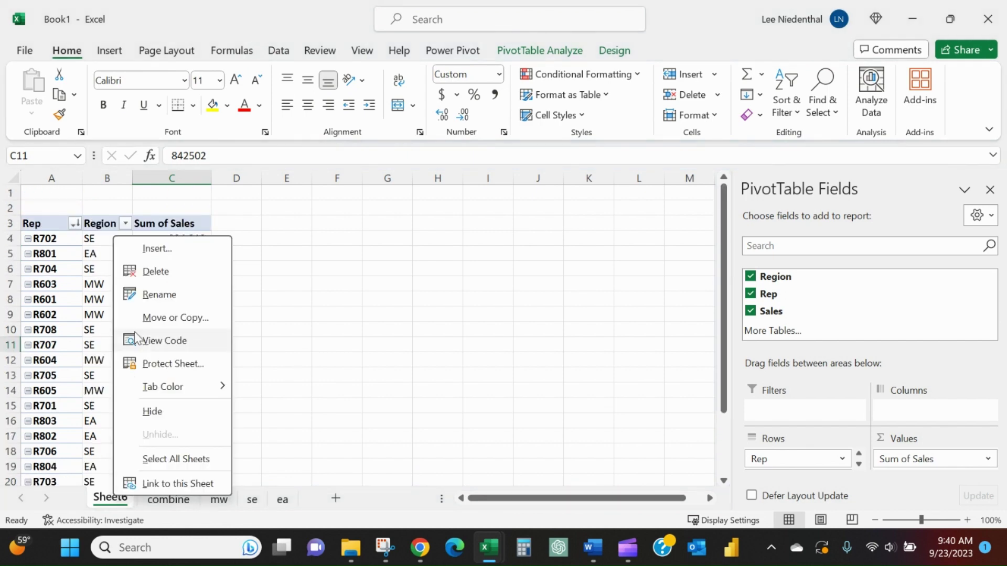
{"action": "left_click", "coordinate": [149, 272]}
{"action": "left_click", "coordinate": [462, 312]}
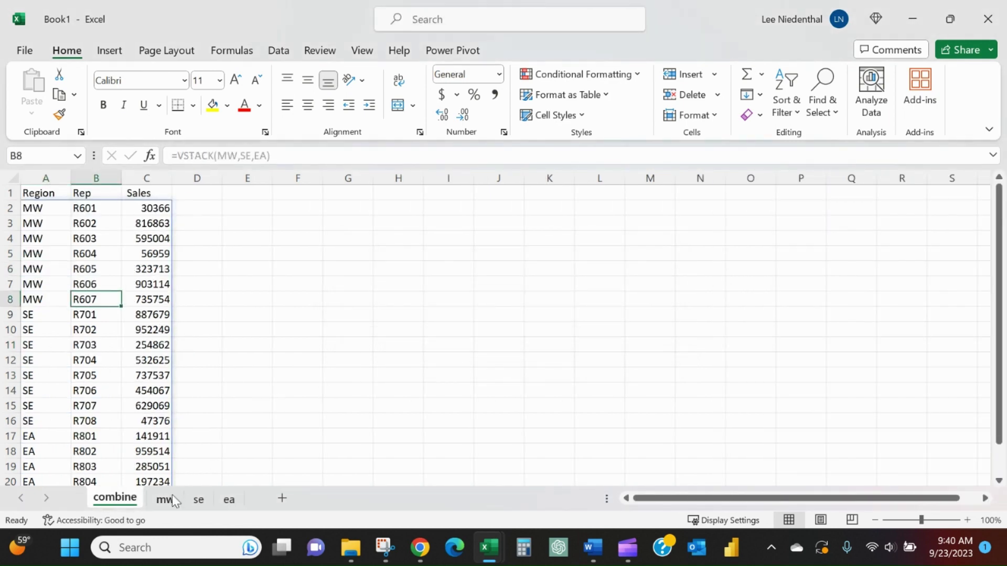
Paste the R607 row into mw rows 9–12 to add reps R608–R611, then check combine
{"action": "left_click", "coordinate": [172, 496]}
{"action": "left_click_drag", "start_coordinate": [40, 298], "coordinate": [160, 307]}
{"action": "key", "text": "ctrl+c"}
{"action": "left_click_drag", "start_coordinate": [54, 312], "coordinate": [42, 357]}
{"action": "key", "text": "ctrl+v"}
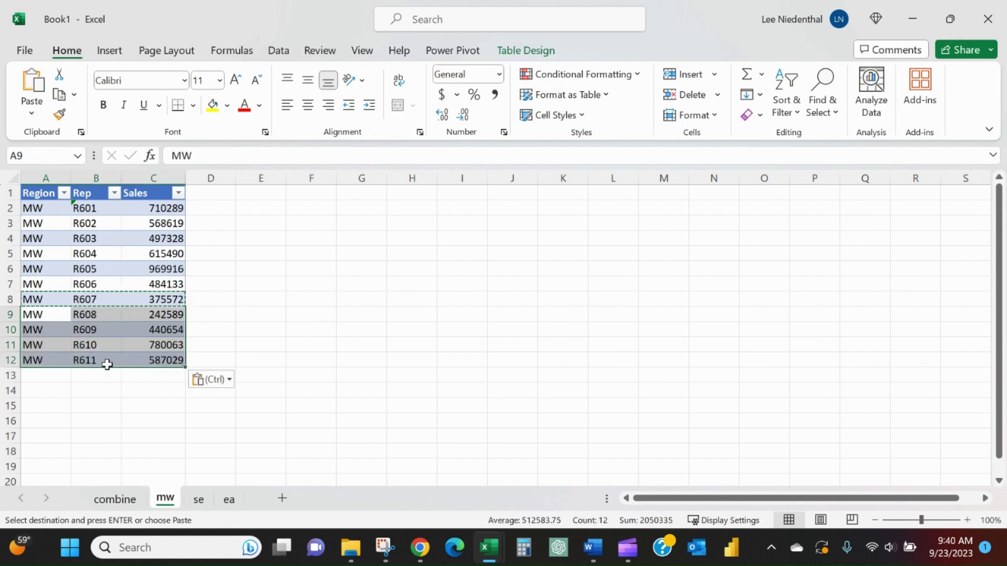
{"action": "left_click", "coordinate": [112, 500]}
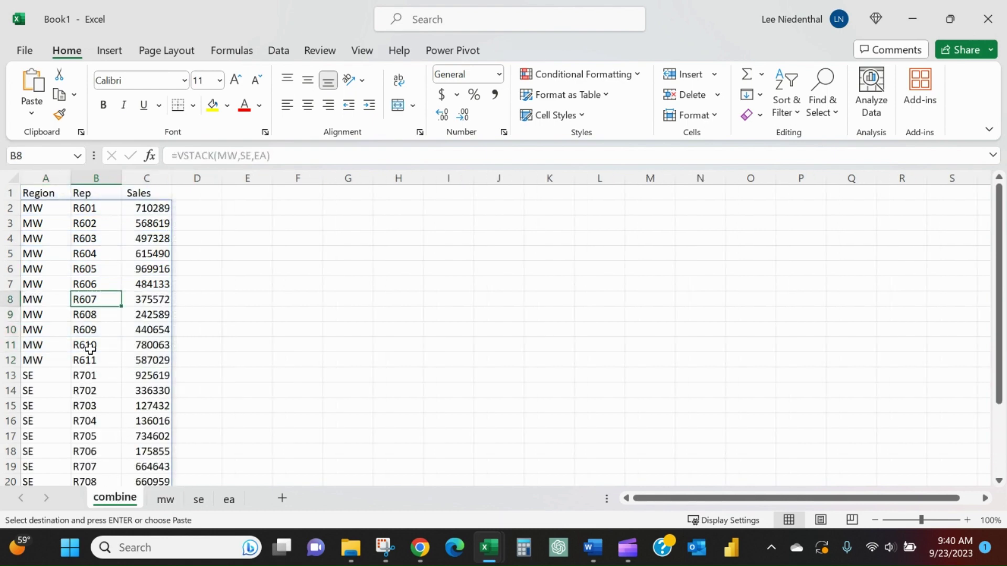
{"action": "left_click_drag", "start_coordinate": [83, 315], "coordinate": [42, 353]}
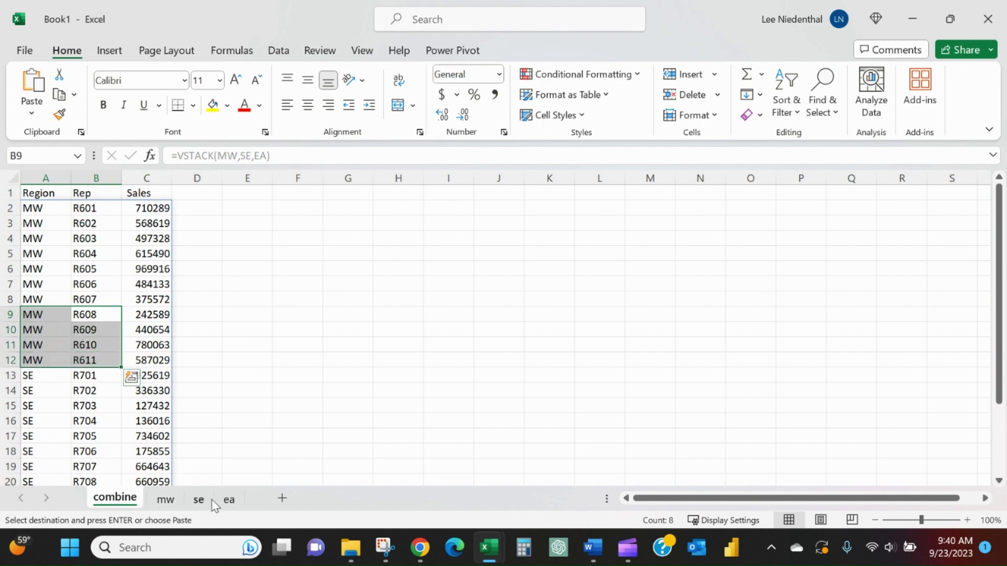
Paste the R806 row into ea rows 8–19 for reps R807–R818; confirm combine reaches row 38
{"action": "left_click", "coordinate": [229, 499]}
{"action": "left_click", "coordinate": [30, 291]}
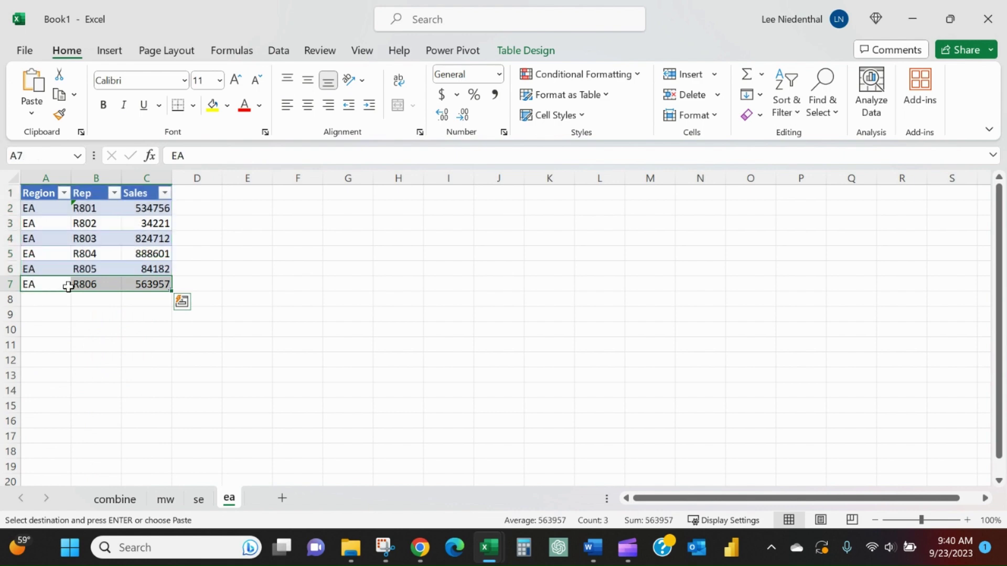
{"action": "key", "text": "ctrl+c"}
{"action": "left_click_drag", "start_coordinate": [26, 299], "coordinate": [33, 465]}
{"action": "key", "text": "ctrl+v"}
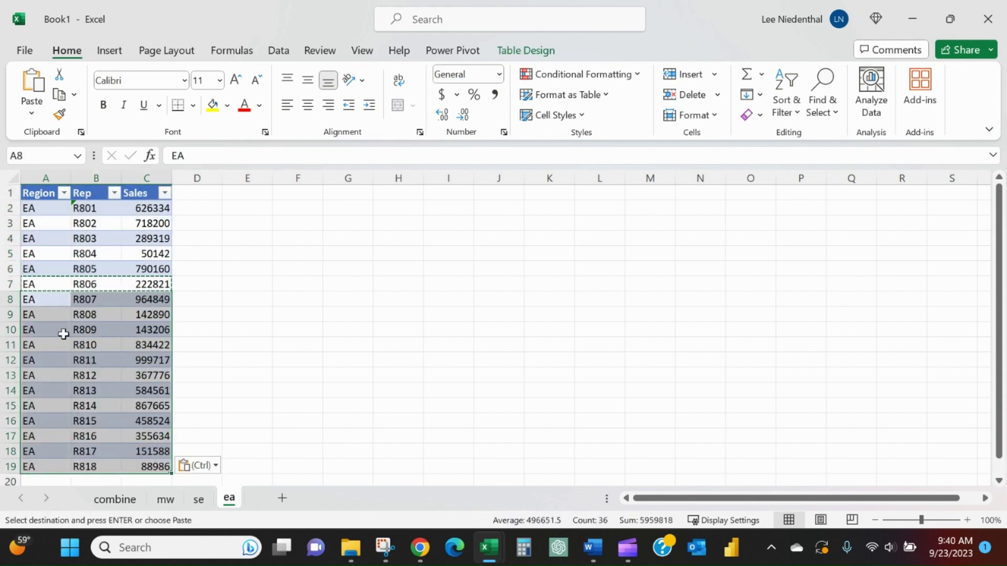
{"action": "left_click", "coordinate": [108, 502]}
{"action": "scroll", "coordinate": [95, 404], "scroll_direction": "down", "scroll_amount": 8}
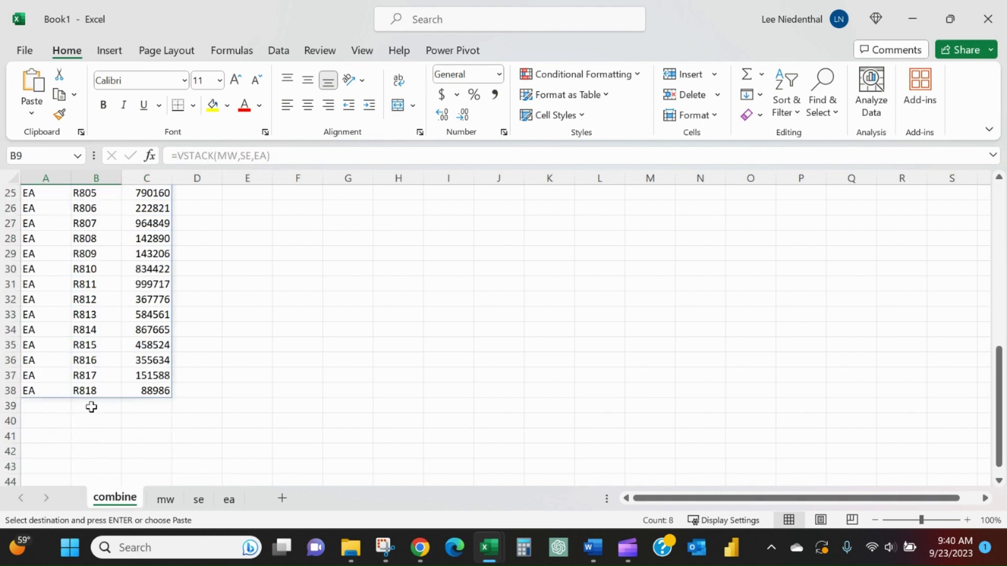
{"action": "left_click", "coordinate": [128, 357]}
{"action": "scroll", "coordinate": [120, 349], "scroll_direction": "up", "scroll_amount": 8}
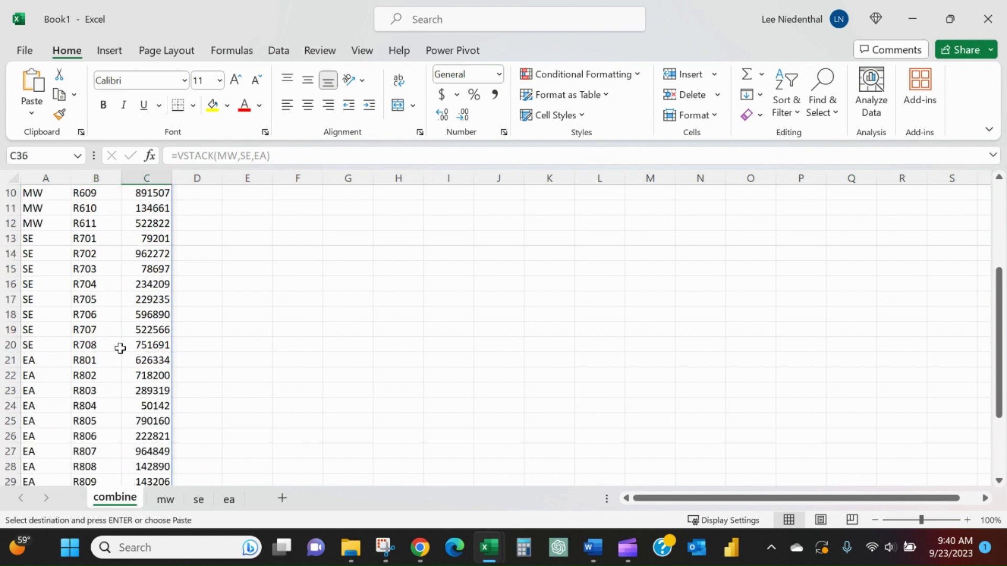